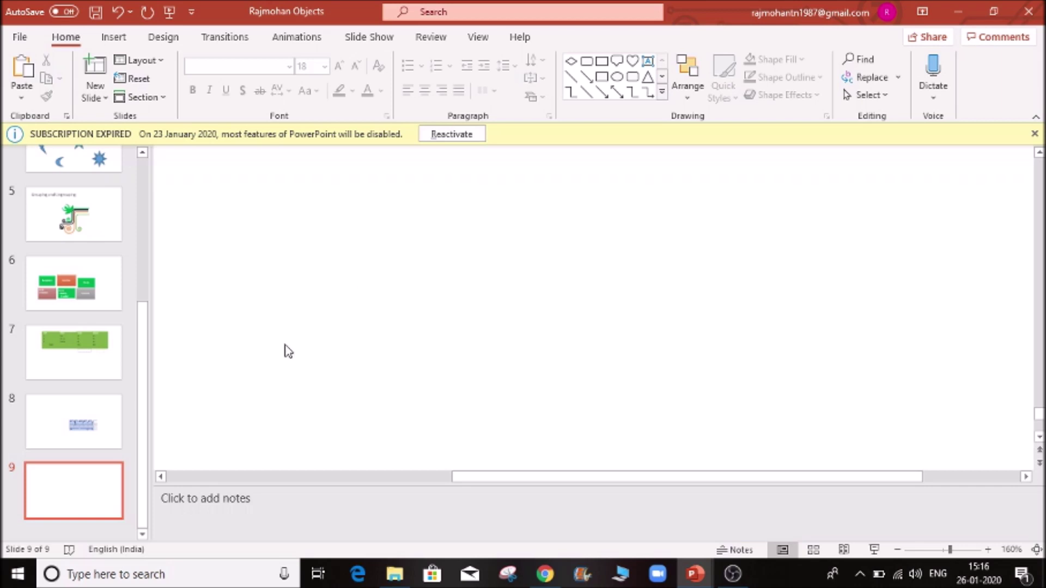
- Embed a new Excel spreadsheet on slide 9 through Insert > Table and open it for editing
left_click(113, 37)
left_click(69, 103)
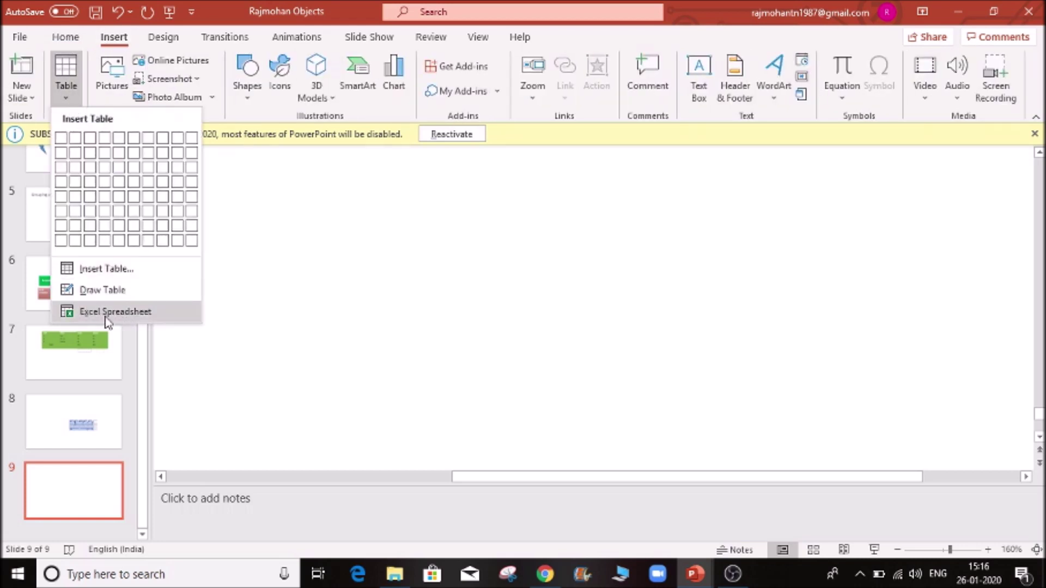
left_click(107, 312)
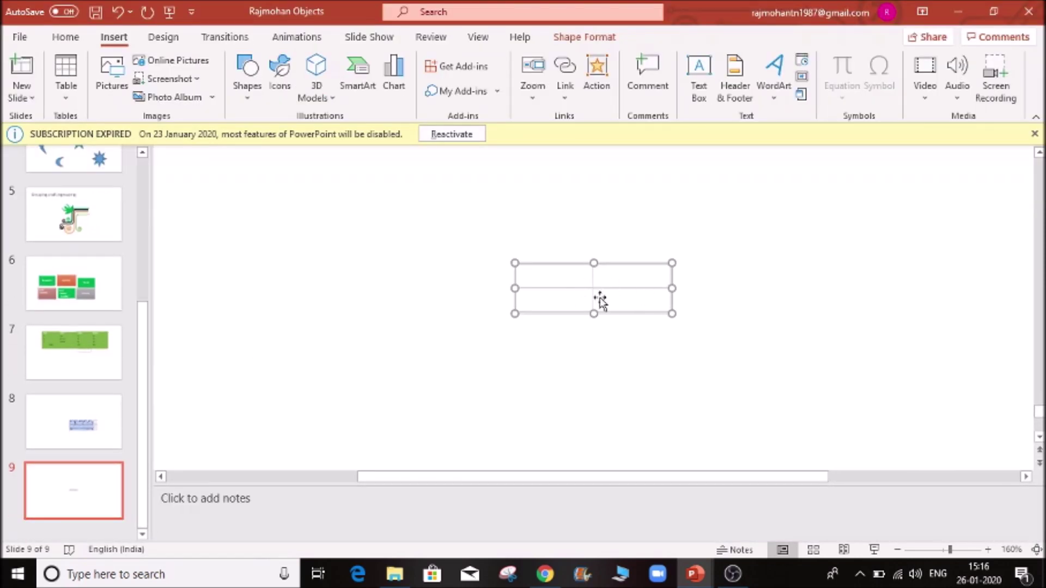
double_click(558, 278)
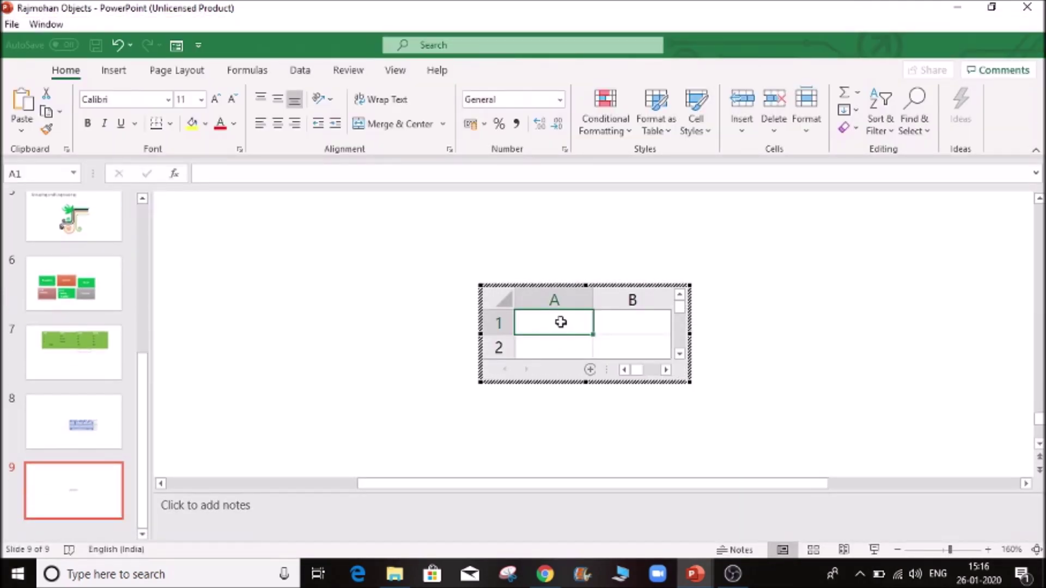
- Drag the spreadsheet's corner handle until columns A to E and five rows are visible
left_click_drag(689, 383, 867, 442)
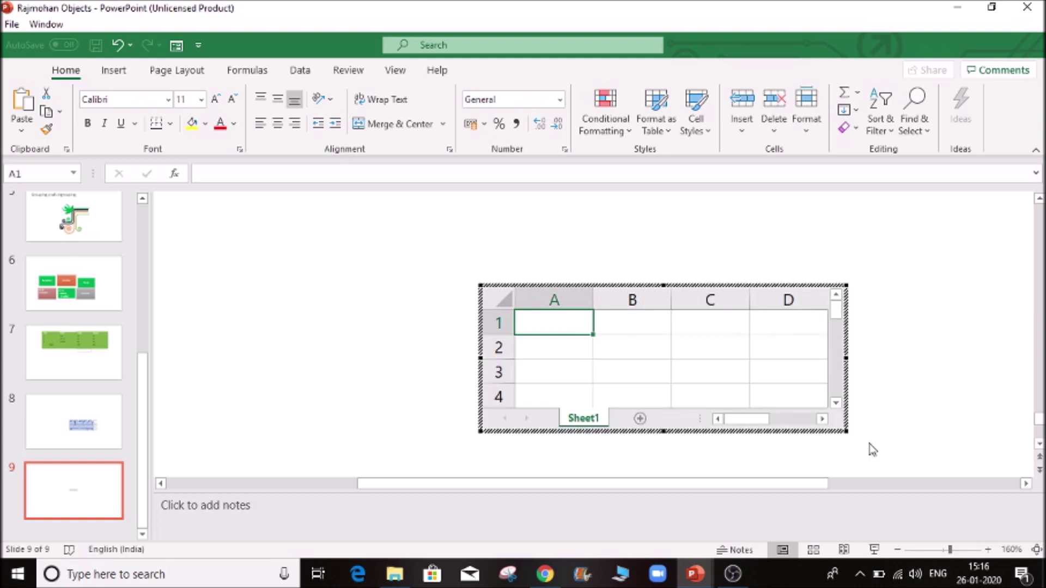
left_click_drag(848, 432, 926, 457)
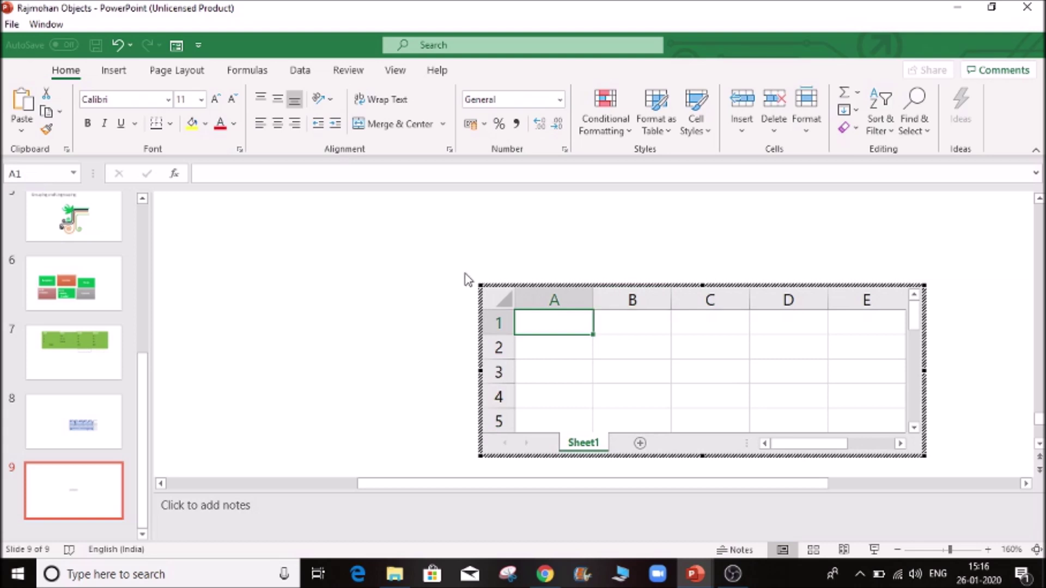
left_click_drag(481, 293, 398, 238)
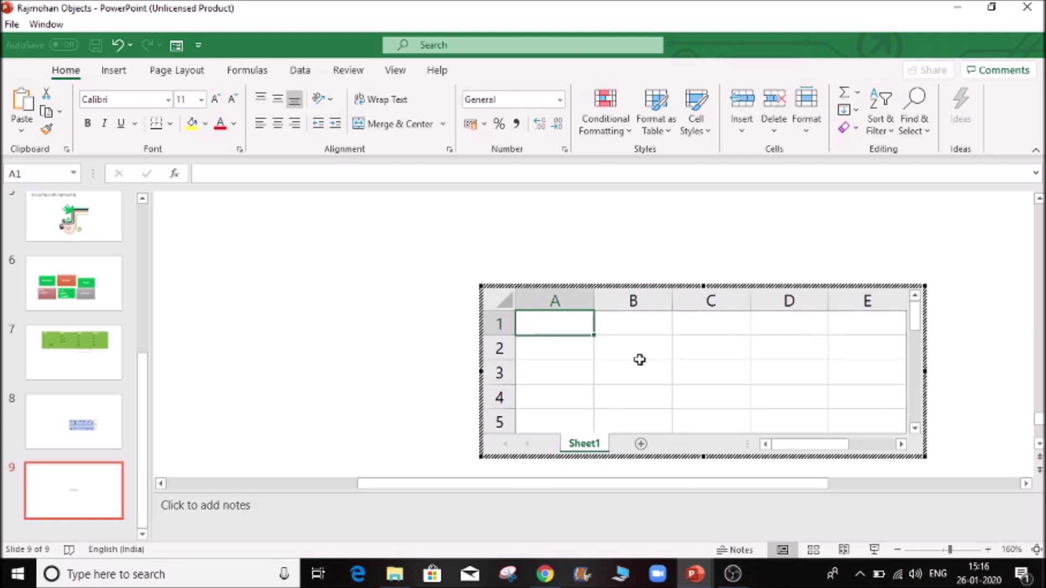
left_click(681, 385)
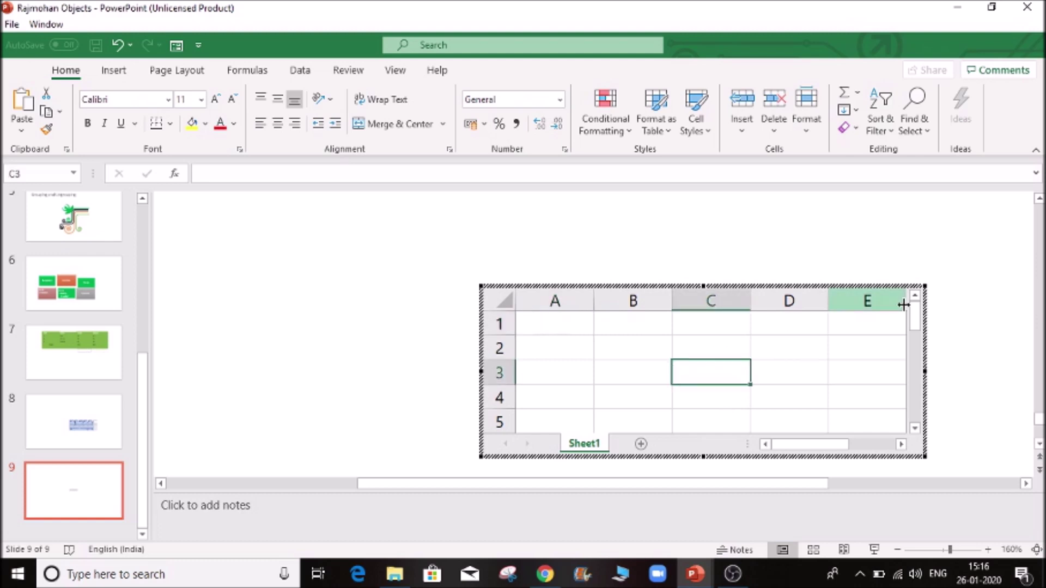
mouse_move(823, 452)
left_mouse_down()
mouse_move(876, 446)
mouse_move(743, 447)
left_mouse_up()
left_click(562, 323)
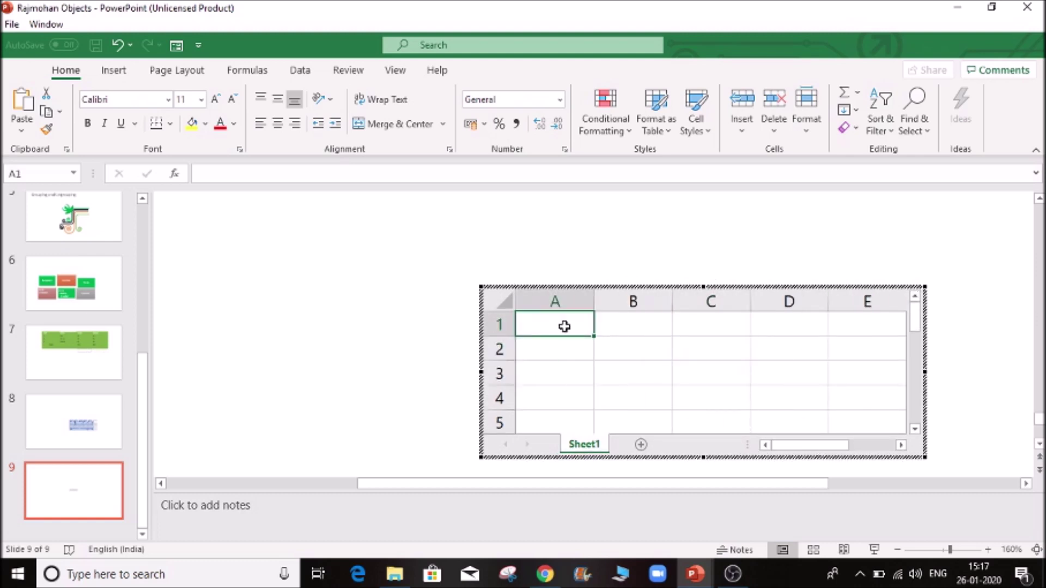
- Zoom in on the slide, leave the sheet, then reopen it for cell editing
left_click(988, 550)
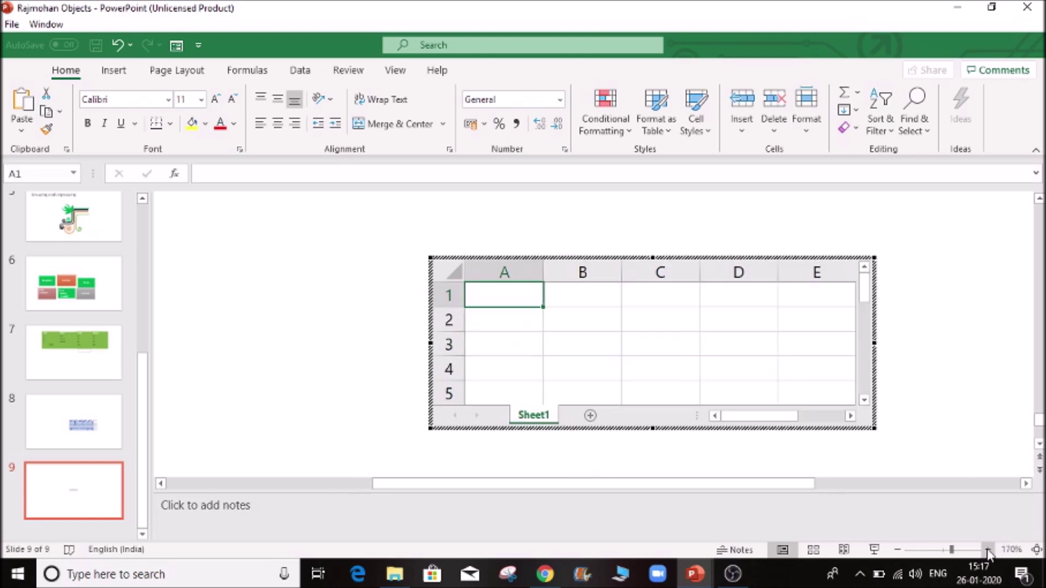
left_click(987, 550)
left_click(988, 550)
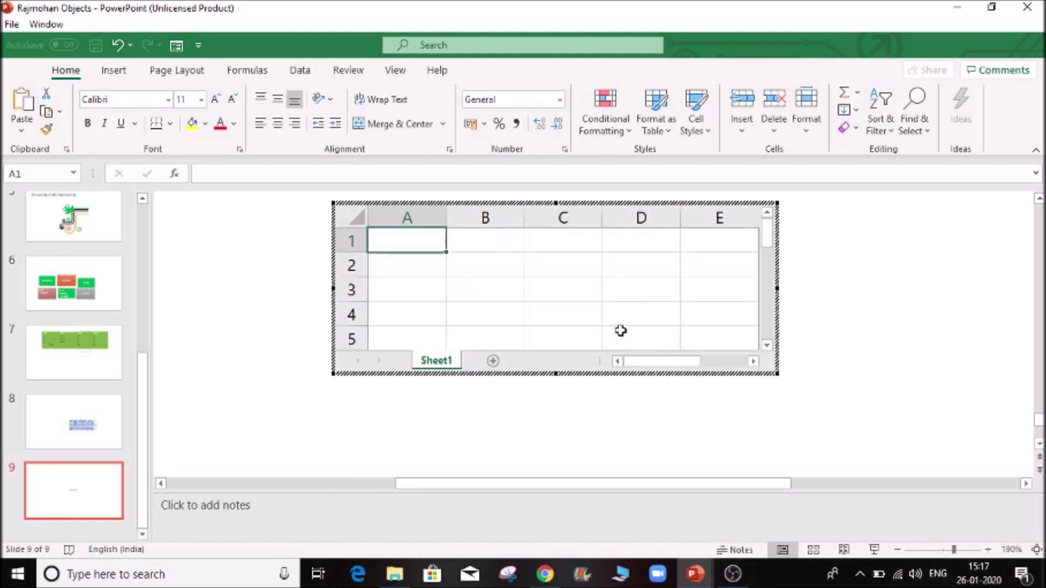
left_click(293, 397)
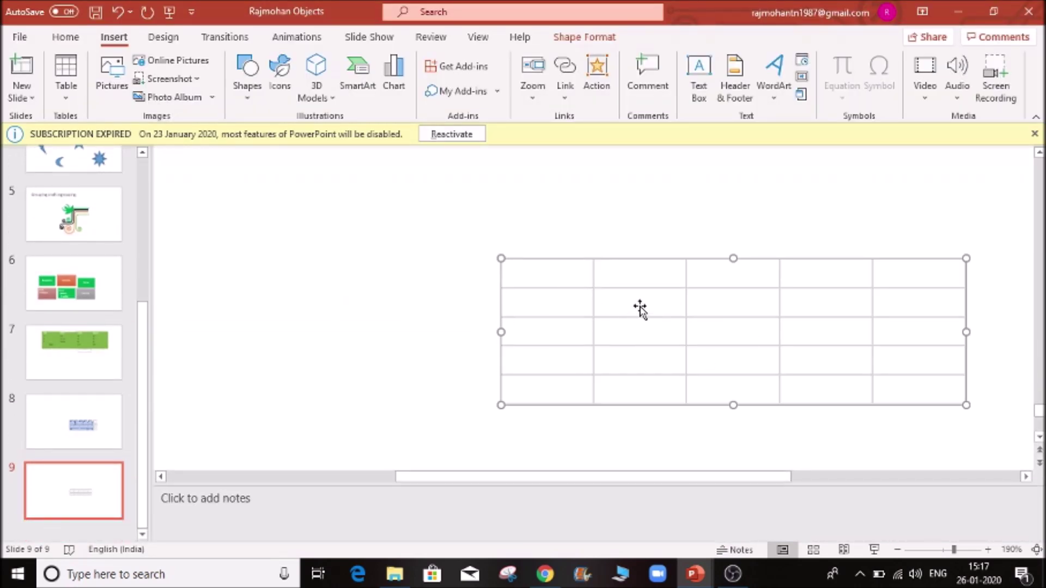
double_click(670, 304)
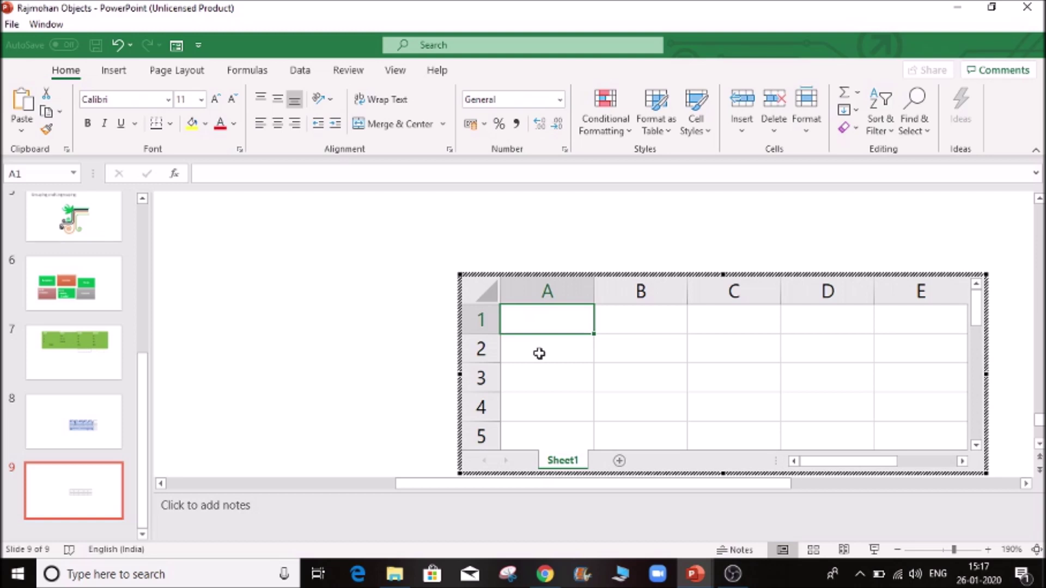
- Enter the headers S.no in A1 and Name in B1, then paste the student names below Name
left_click(572, 344)
left_click(569, 327)
type("S.no")
key("Tab")
type("Nam")
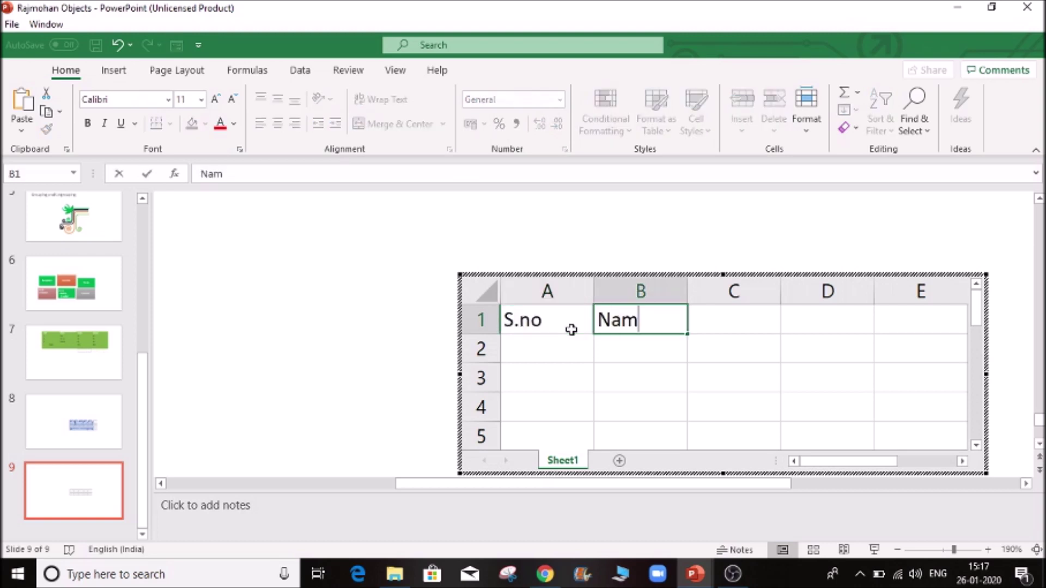
type("e")
key("Return")
key("ctrl+v")
scroll(587, 358, "down", 1)
scroll(587, 358, "up", 1)
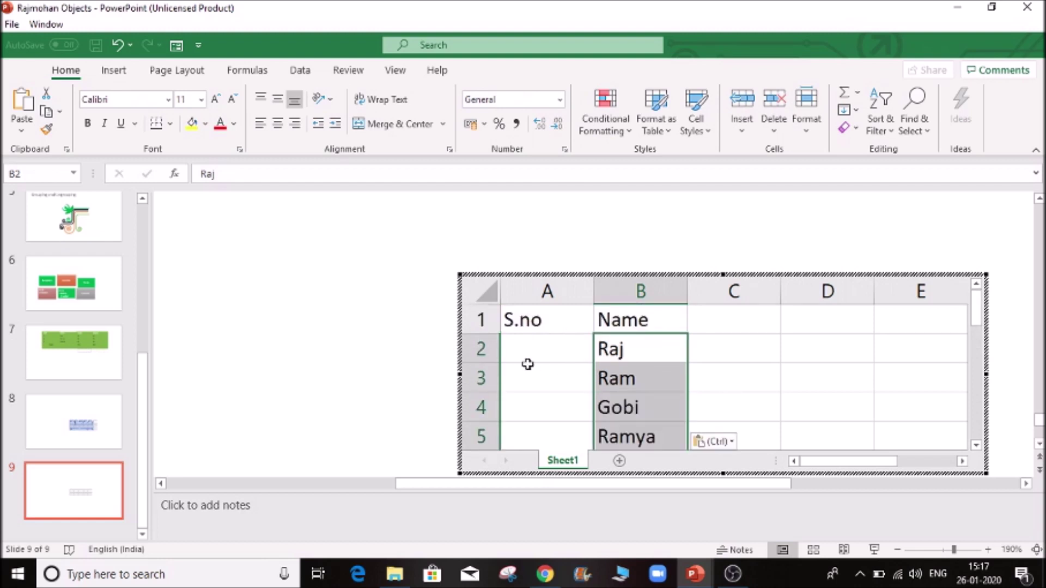
- Enter 1 and 2 as the first serial numbers in A2 and A3
left_click(525, 355)
type("1")
key("Tab")
key("Down")
key("Left")
type("2")
key("Tab")
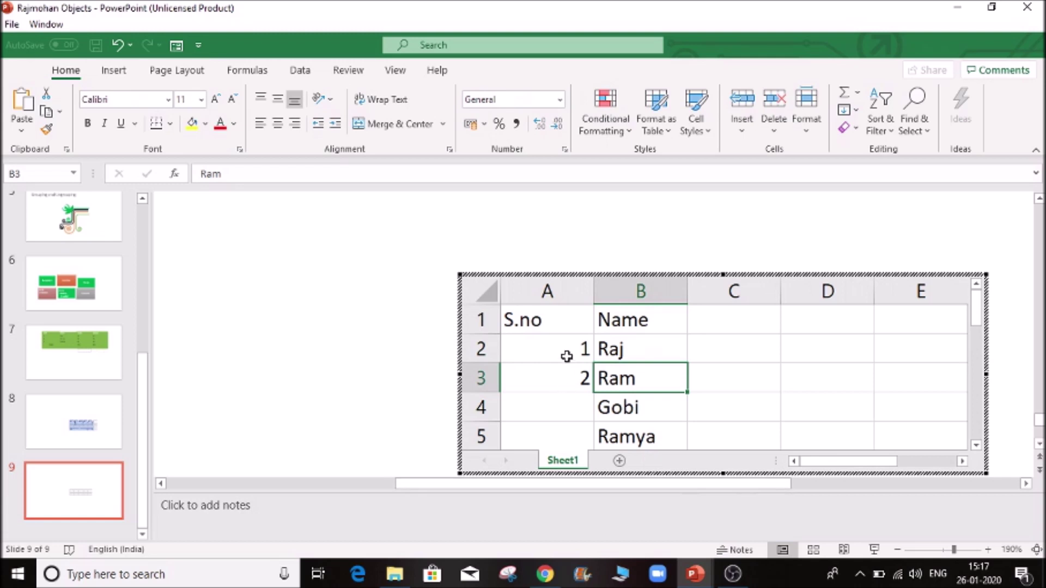
- Extend the serial numbers down to 5 with the fill handle and zoom the view out
left_click(571, 337)
key("shift+Down")
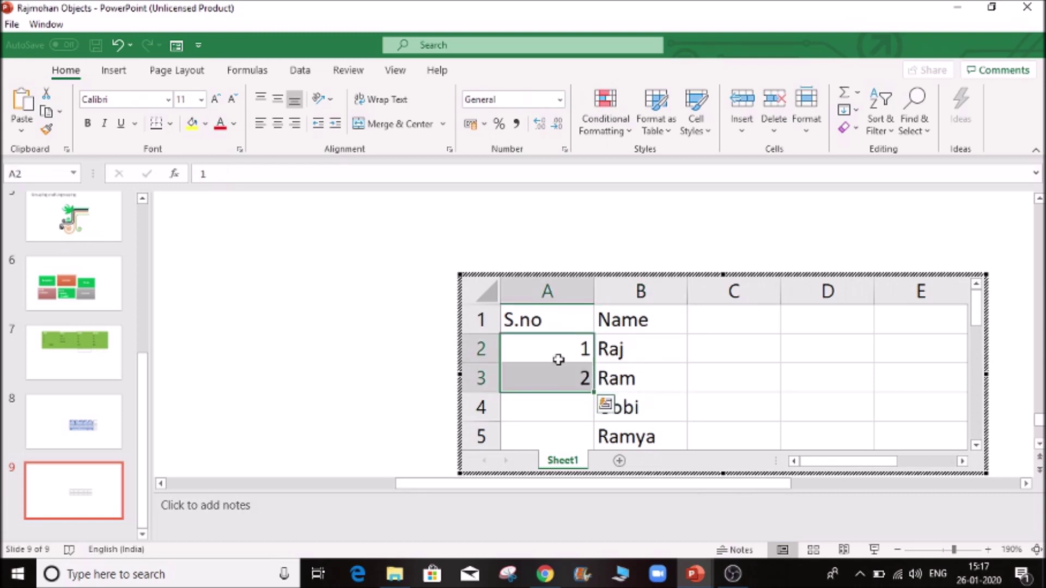
left_click(603, 404)
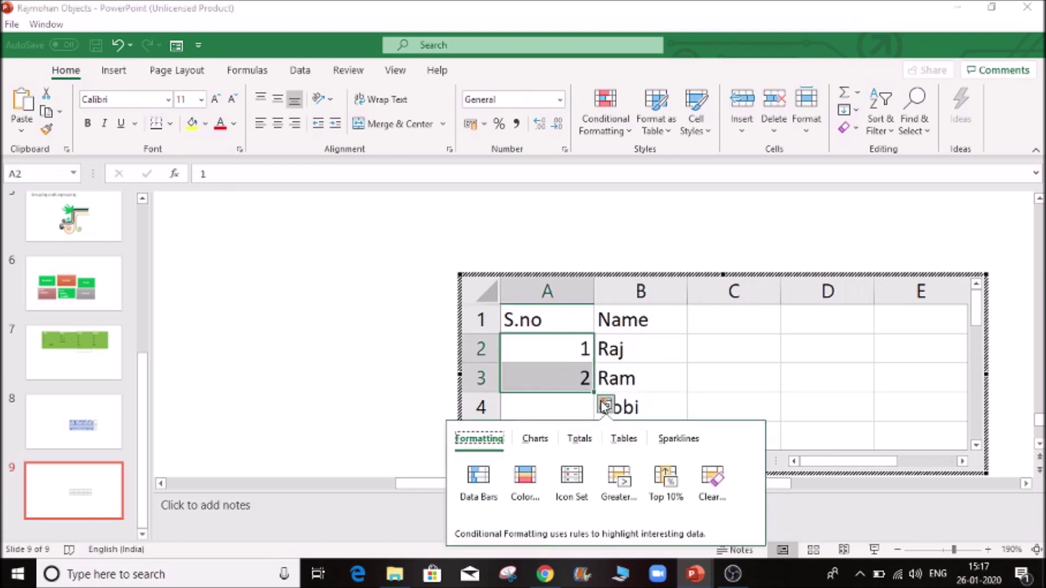
left_click_drag(593, 395, 590, 390)
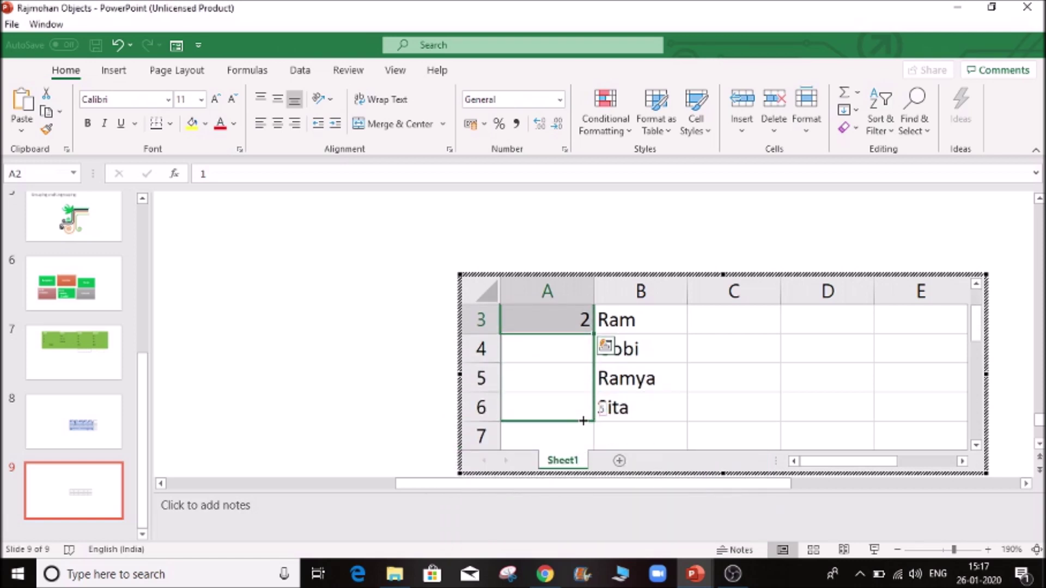
left_click_drag(583, 407, 574, 410)
scroll(750, 397, "up", 1)
left_click(775, 358)
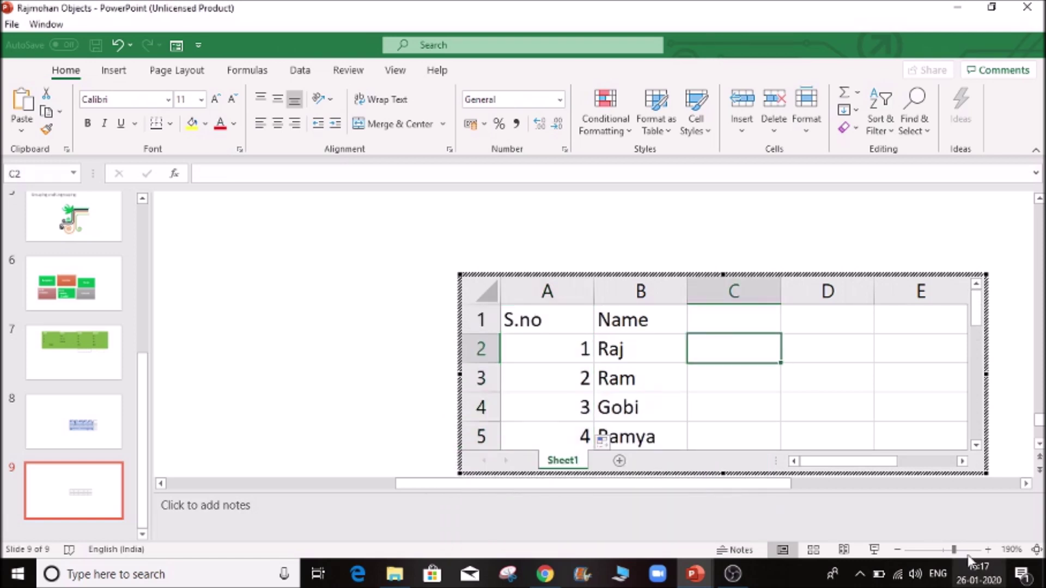
left_click(898, 550)
left_click(898, 550)
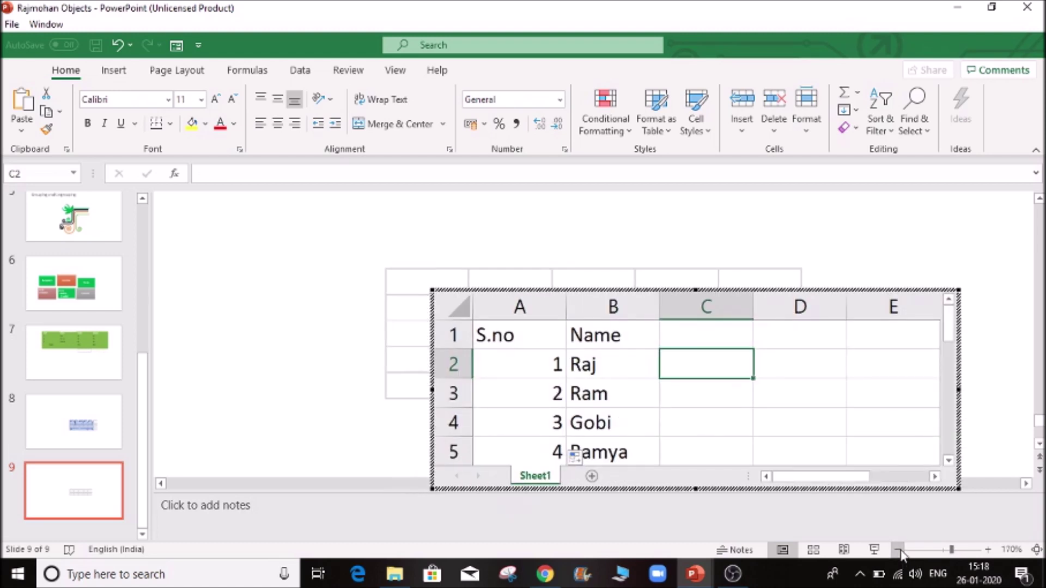
- Add the headers Maths, Science and Geography in C1:E1 and widen column E to fit
left_click(898, 550)
left_click(897, 550)
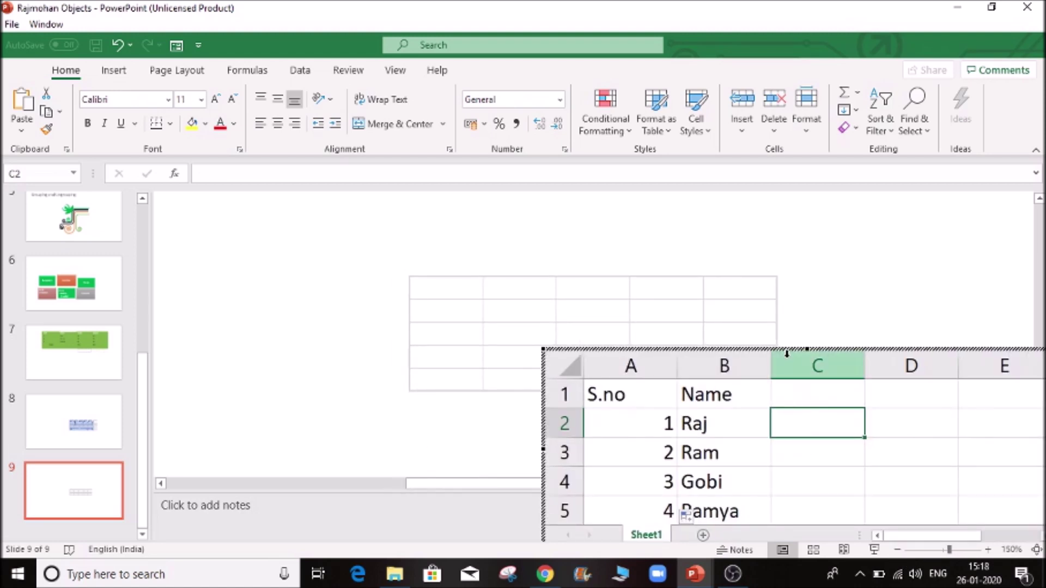
left_click_drag(623, 379, 624, 450)
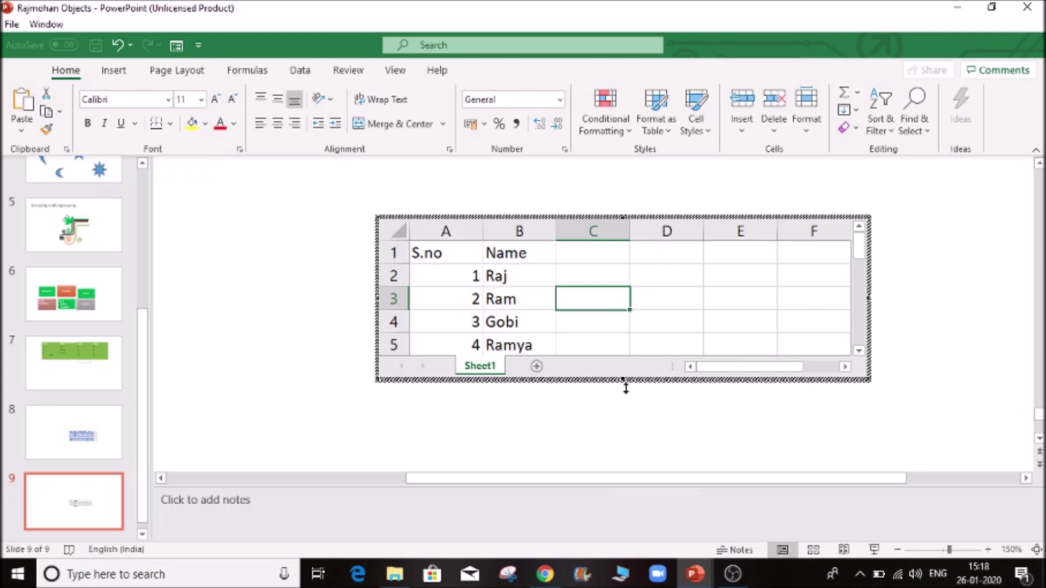
left_click(581, 255)
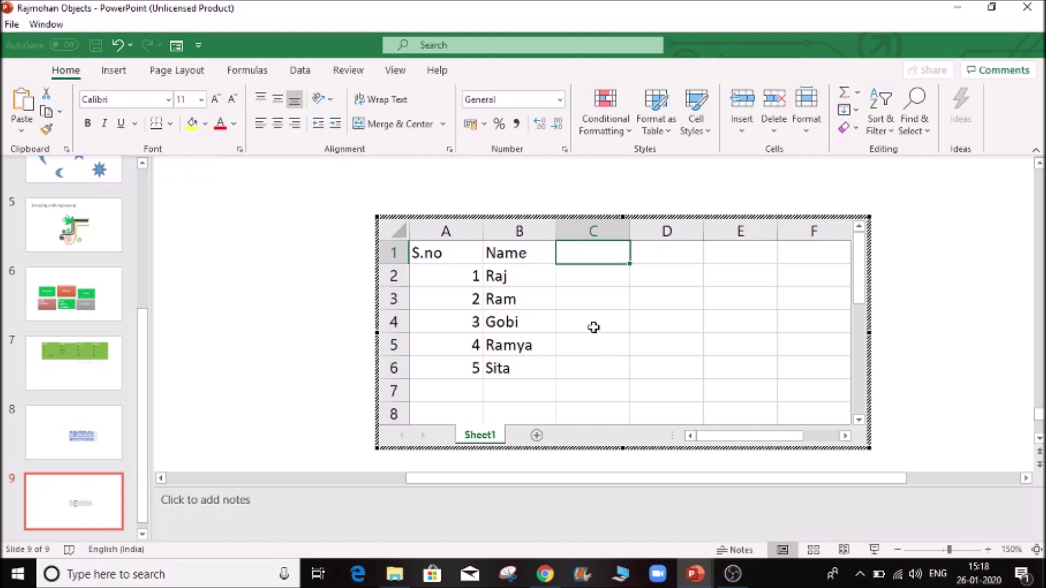
type("Maths")
key("Tab")
type("Science")
key("Tab")
type("Ge")
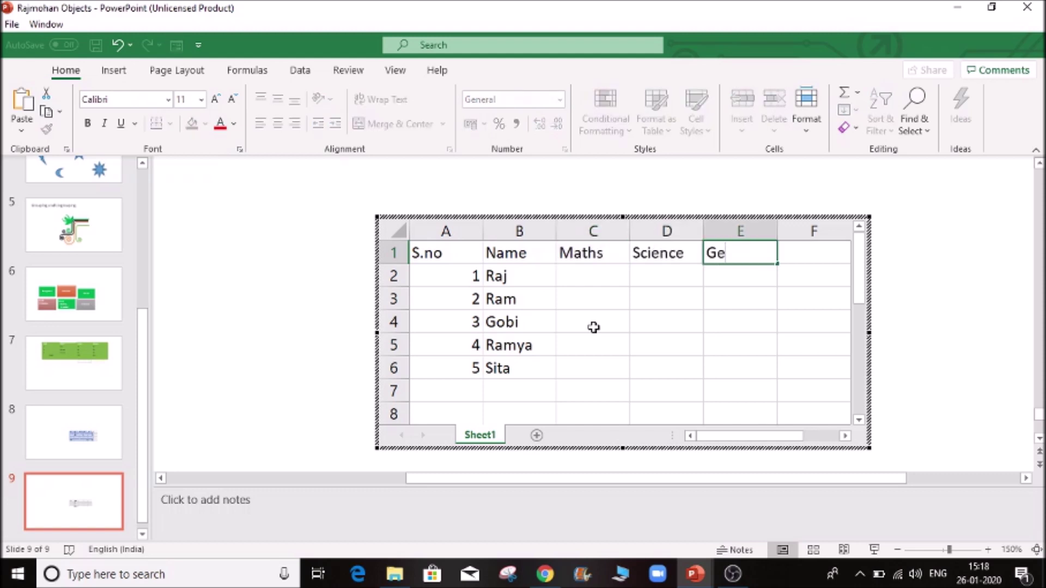
type("ography")
key("Tab")
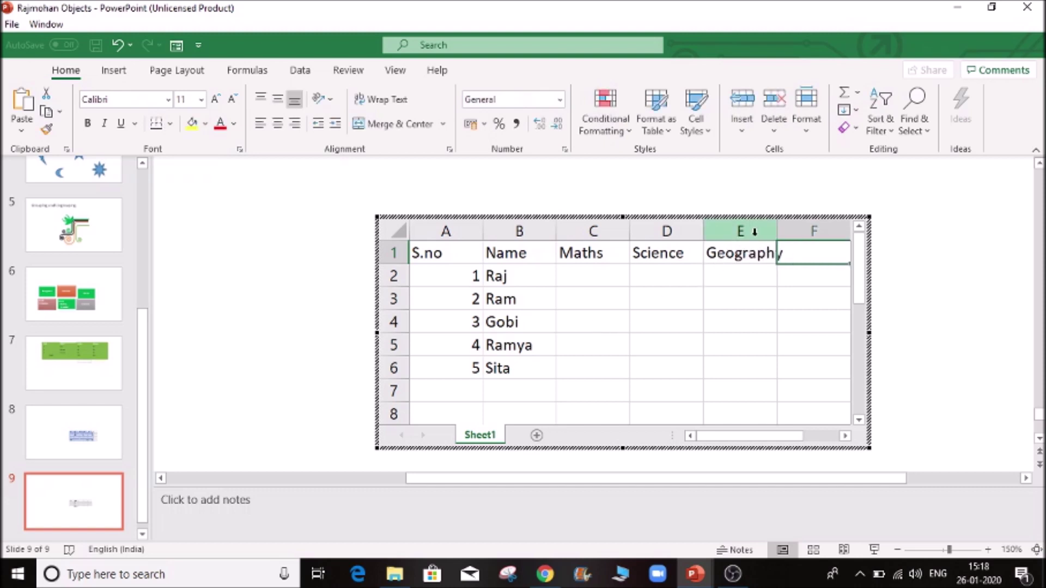
double_click(778, 236)
- Enter the marks 52, 64 and 53 in row 2 under Maths, Science and Geography
left_click(743, 274)
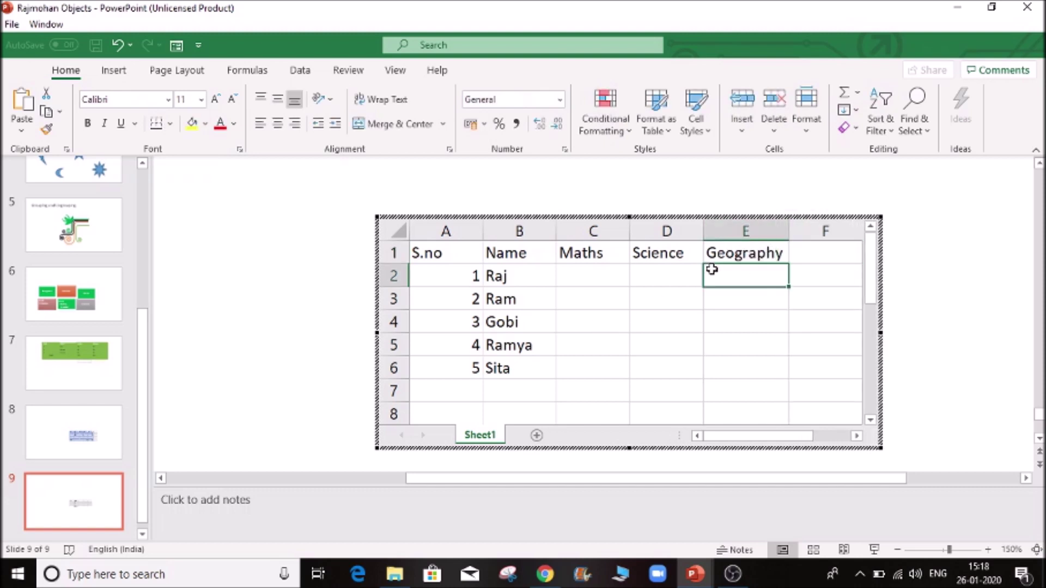
left_click(570, 273)
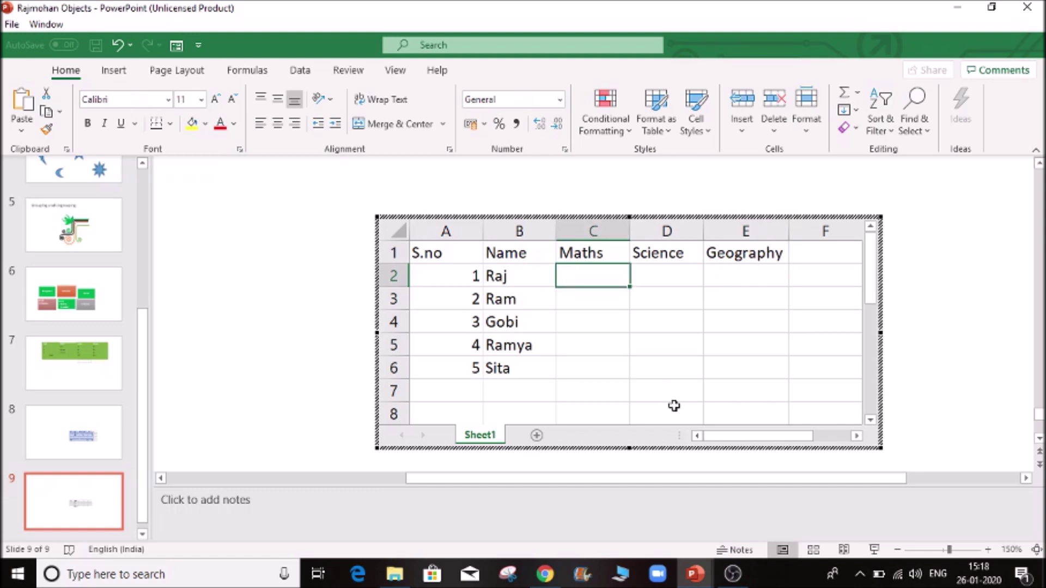
type("52")
key("Tab")
type("64")
key("Tab")
type("53")
key("shift+Tab")
key("shift+Tab")
- Copy the row 2 marks down to row 6 and return to the slide
key("shift+Right")
key("shift+Right")
left_click_drag(788, 284, 791, 370)
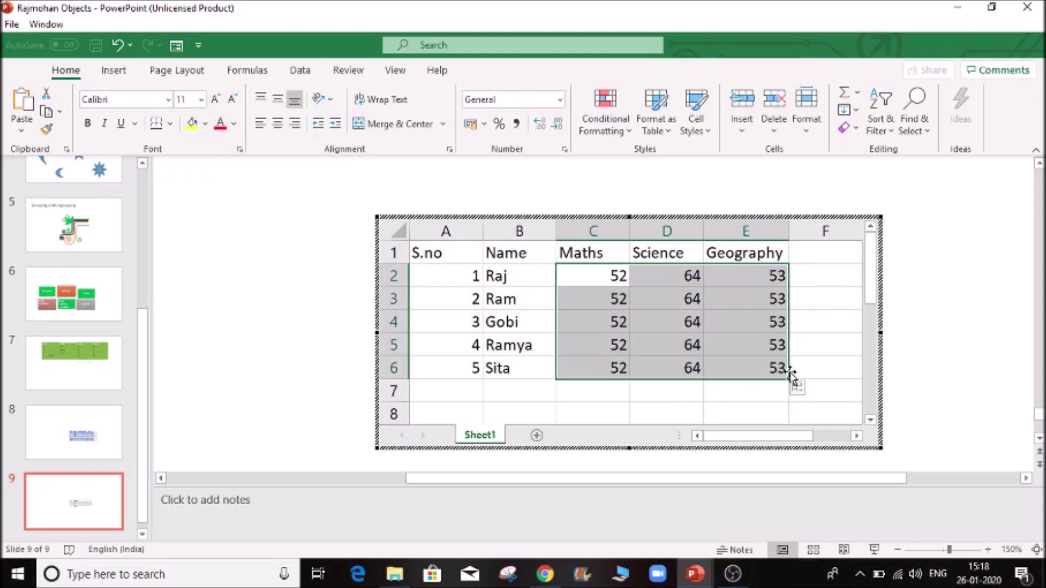
left_click(641, 334)
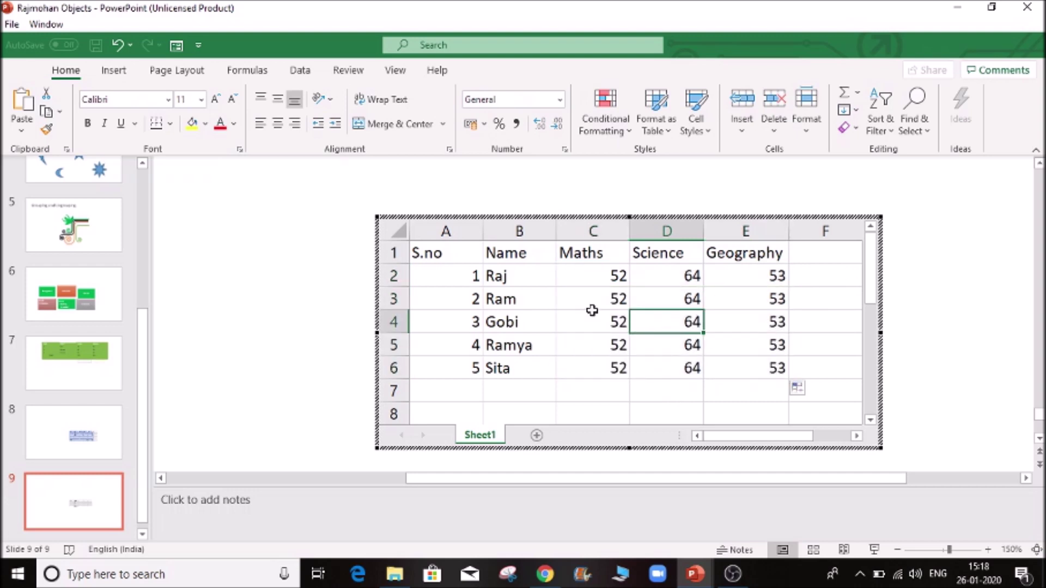
left_click(551, 318)
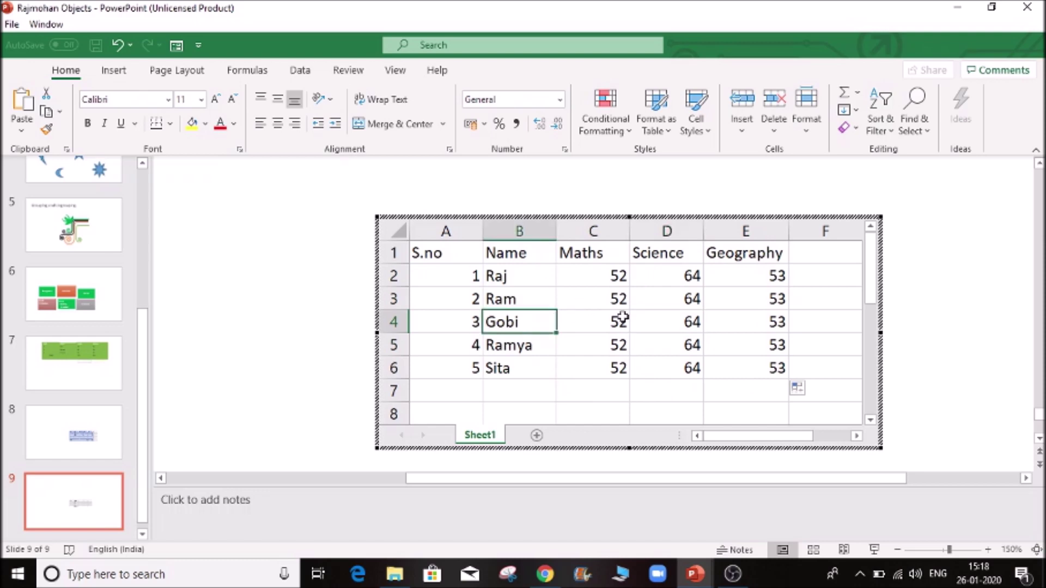
left_click(272, 297)
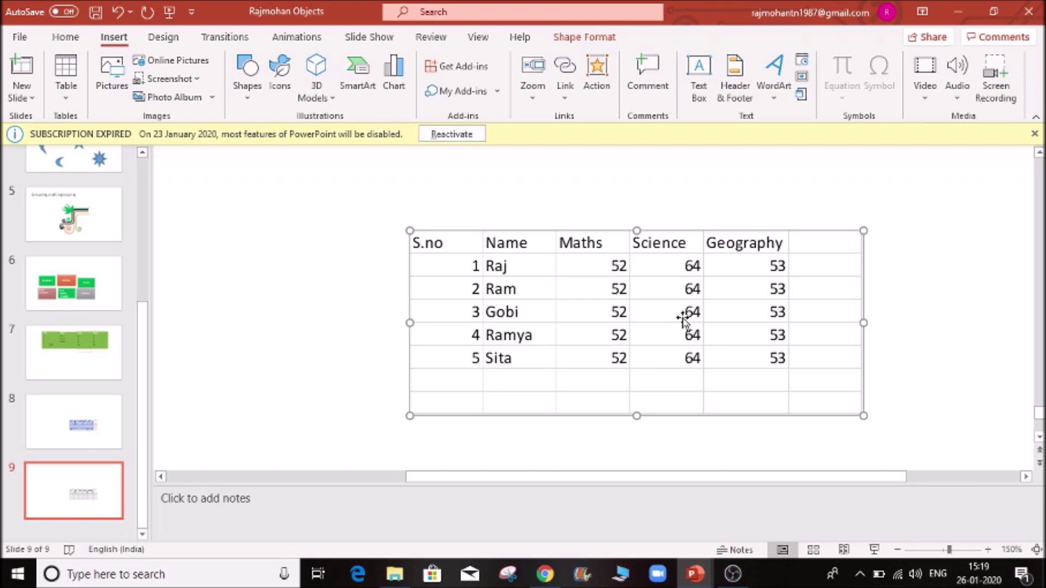
- Reopen the embedded sheet and bold the header row A1:E1, S.no through Geography
double_click(651, 311)
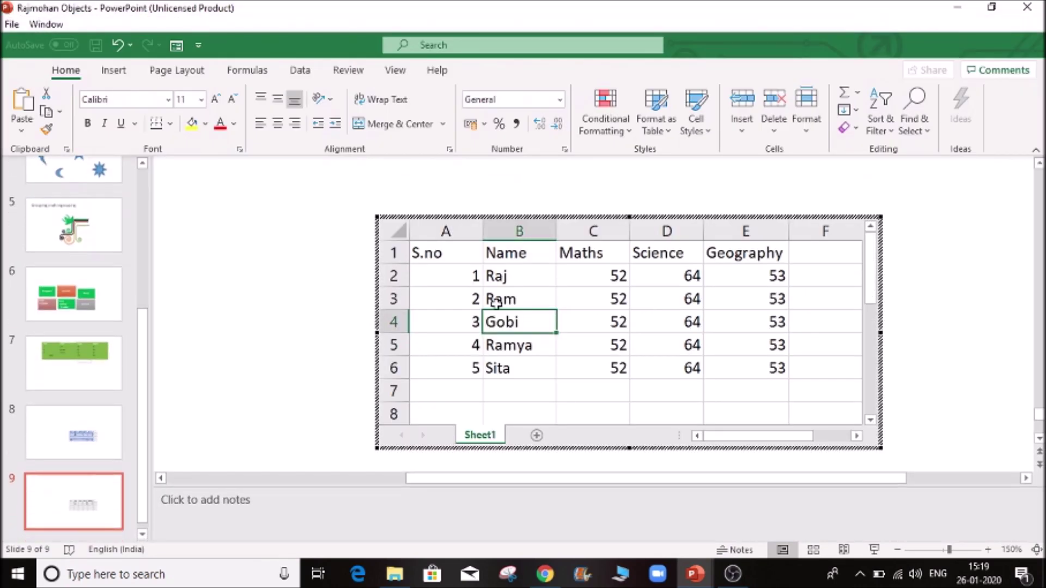
left_click(115, 77)
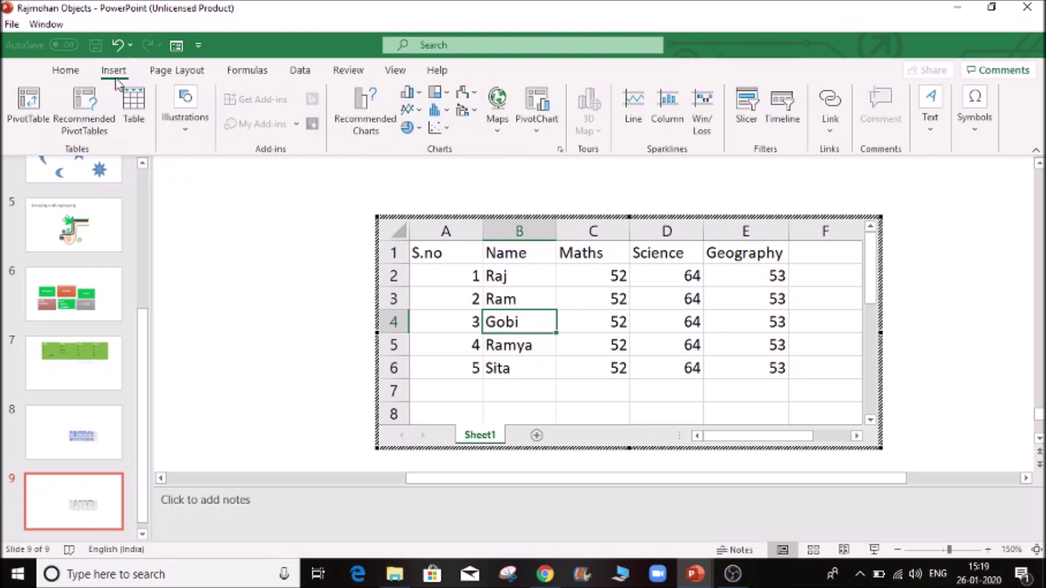
left_click(522, 271)
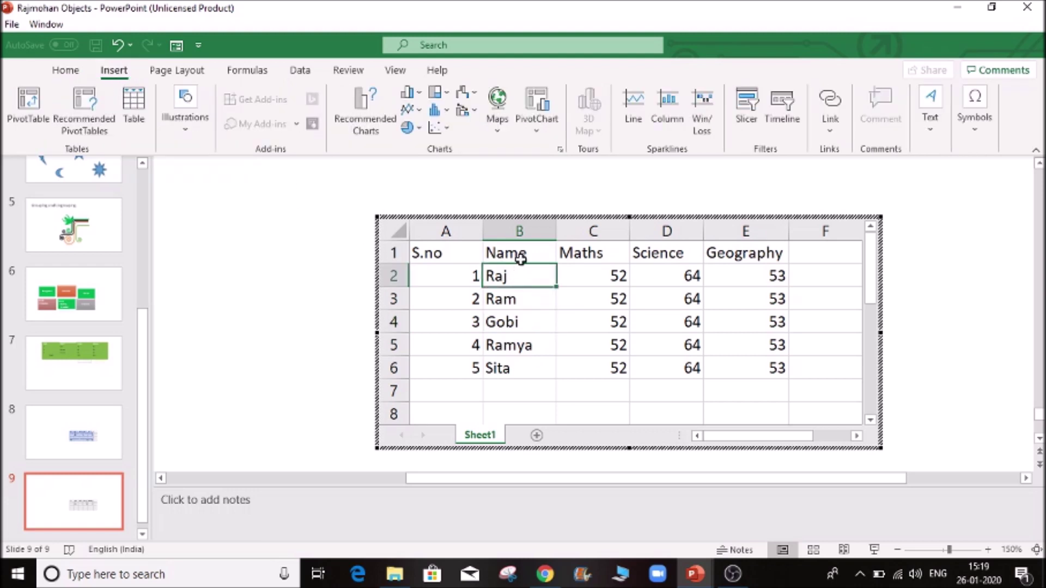
left_click(521, 254)
key("ctrl+b")
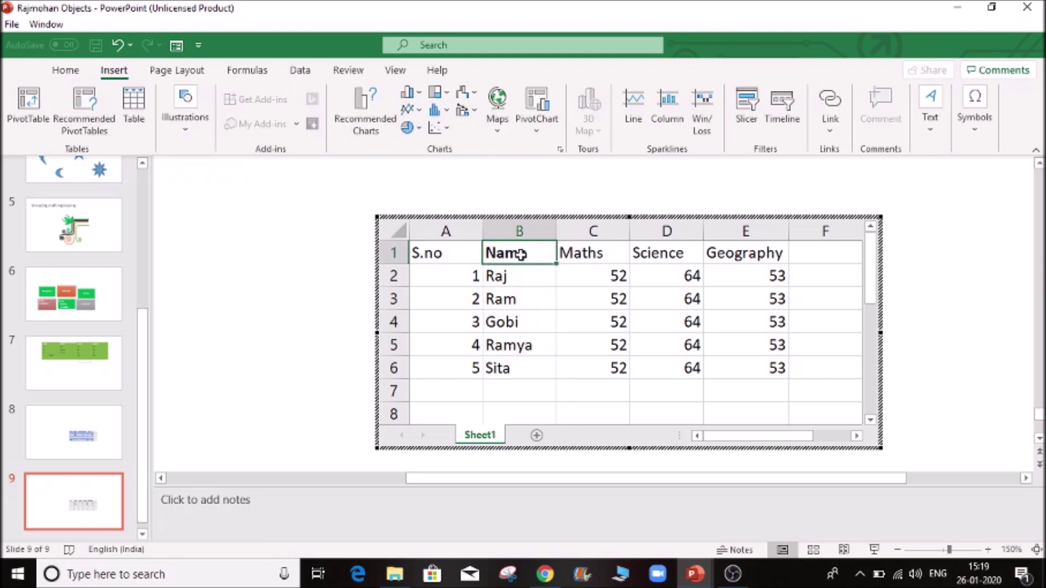
left_click_drag(467, 256, 714, 255)
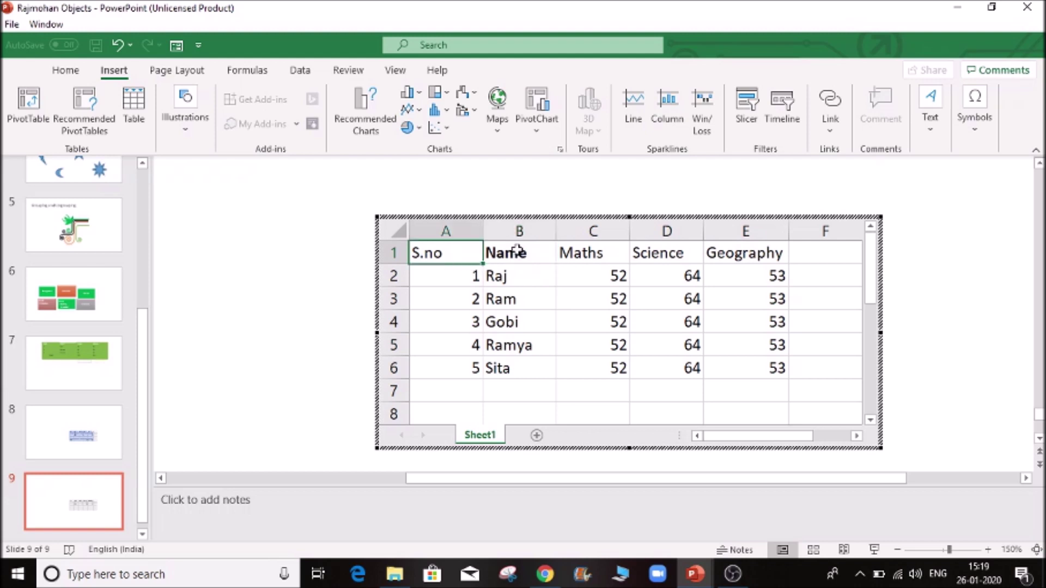
key("ctrl+b")
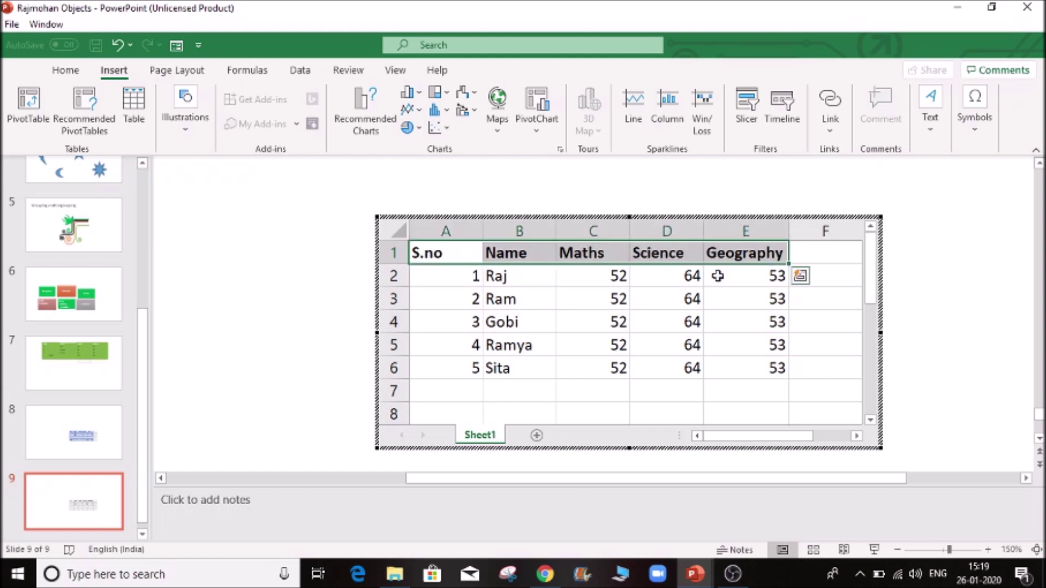
left_click(706, 322)
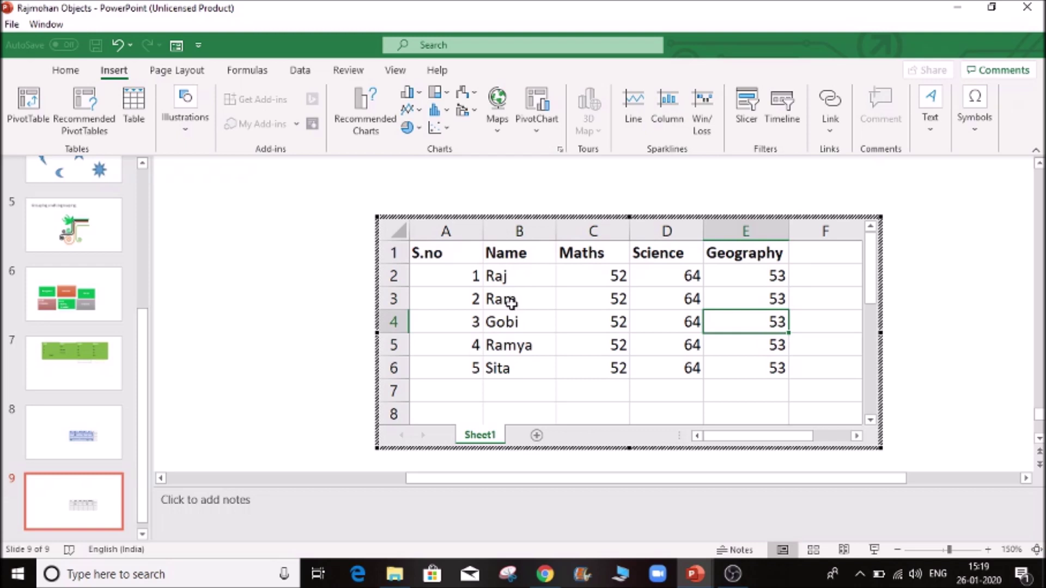
- Select a cell in the marks data and start the Insert > Table command
left_click(486, 297)
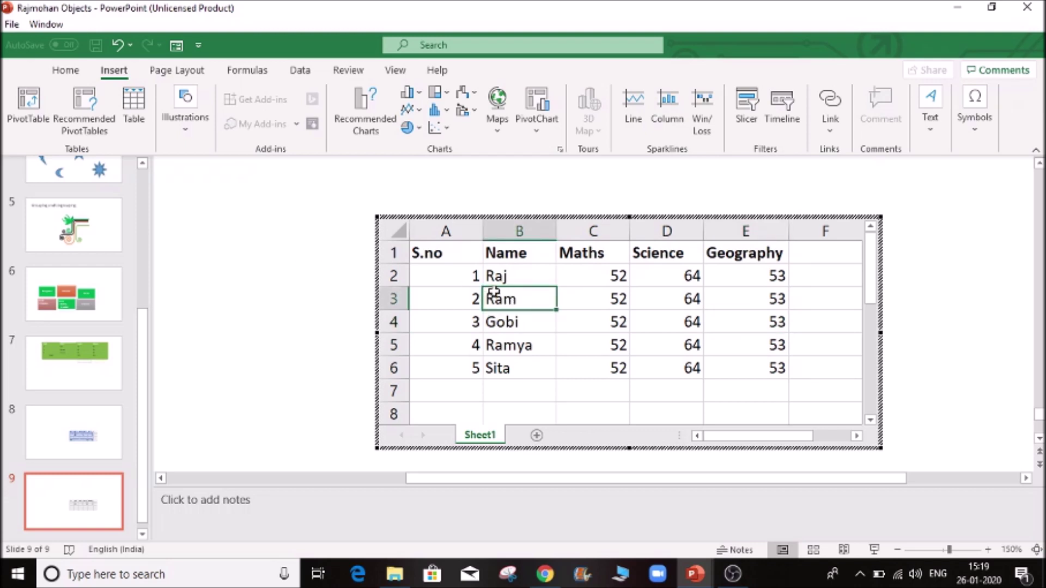
left_click(501, 278)
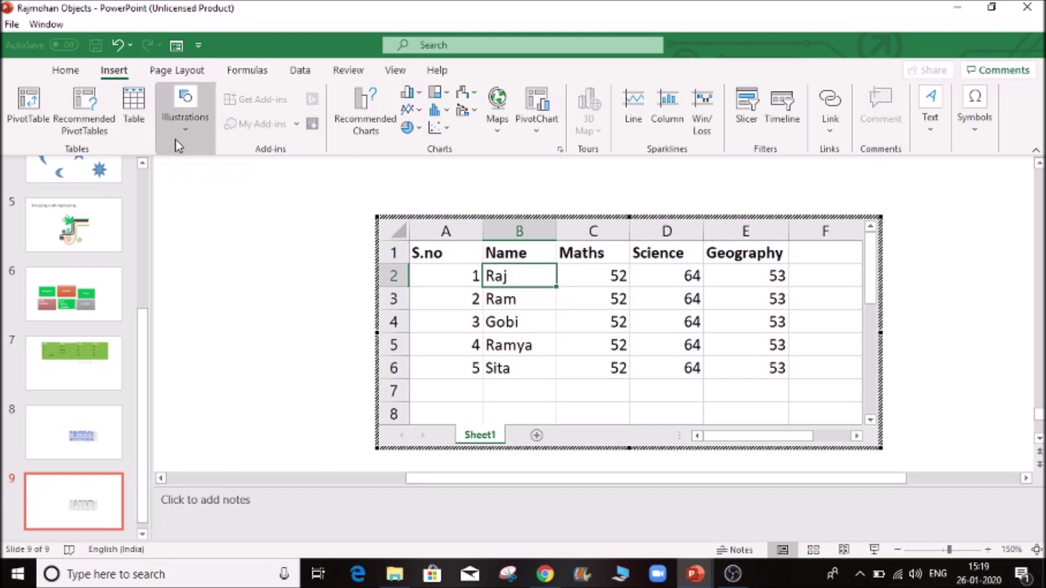
left_click(133, 106)
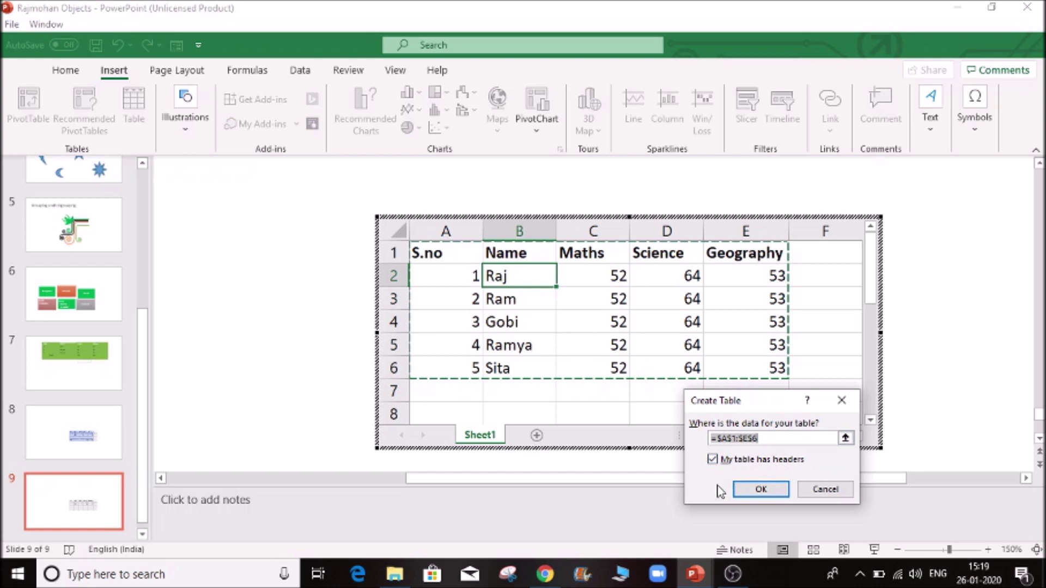
- Confirm A1:E6 as Table1 with headers, giving it banded blue rows and filter buttons
left_click(740, 489)
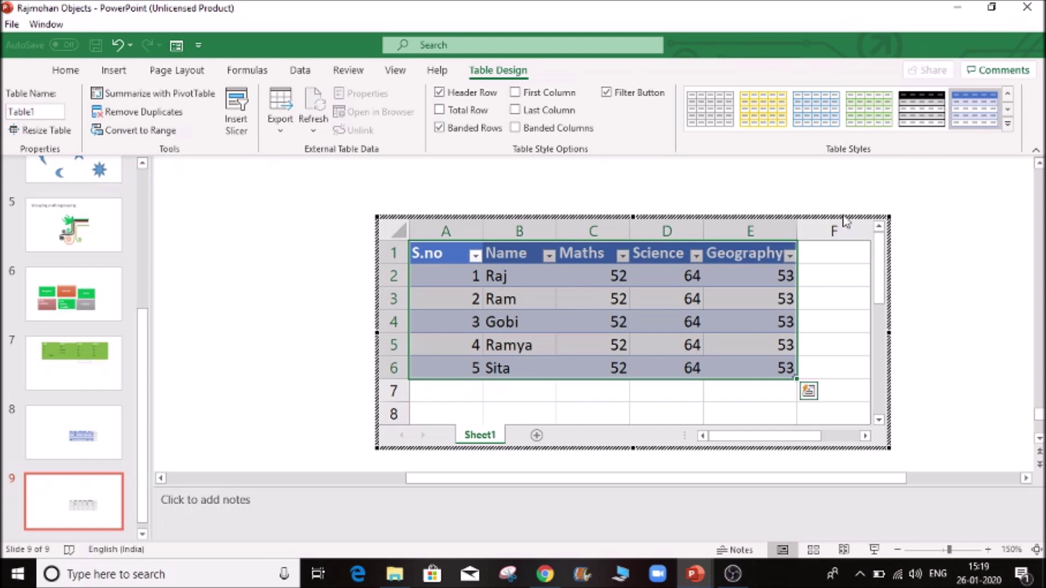
left_click(594, 318)
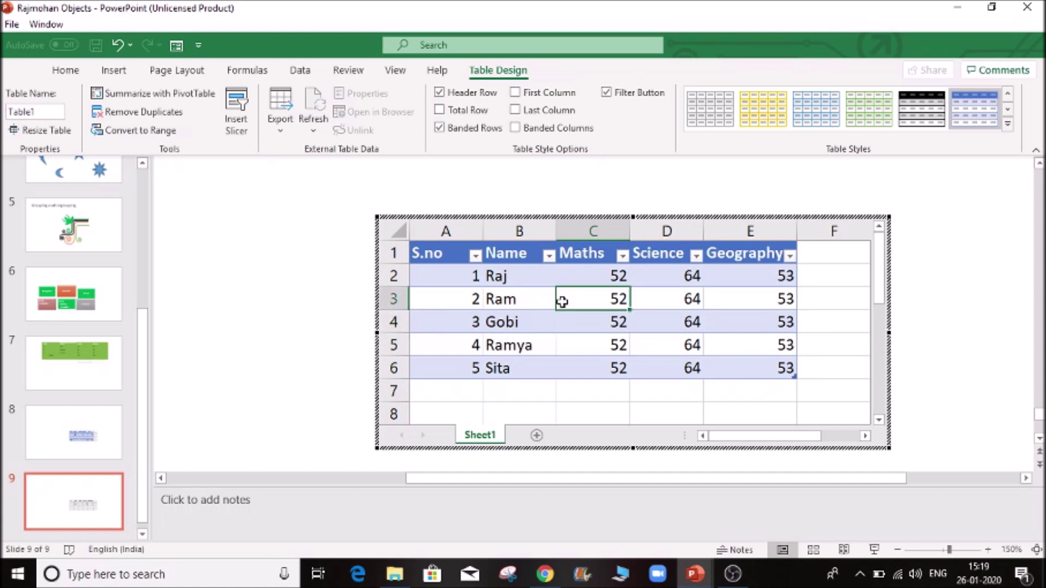
- Tick Total Row on Table Design so the table shows 265 under Geography
left_click(396, 71)
left_click(457, 269)
left_click(572, 306)
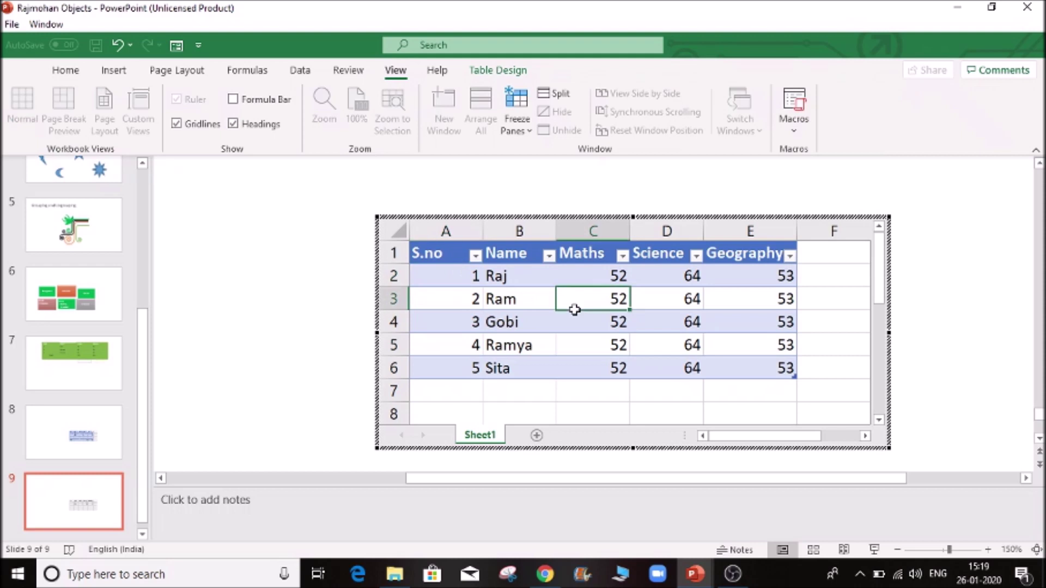
left_click(498, 71)
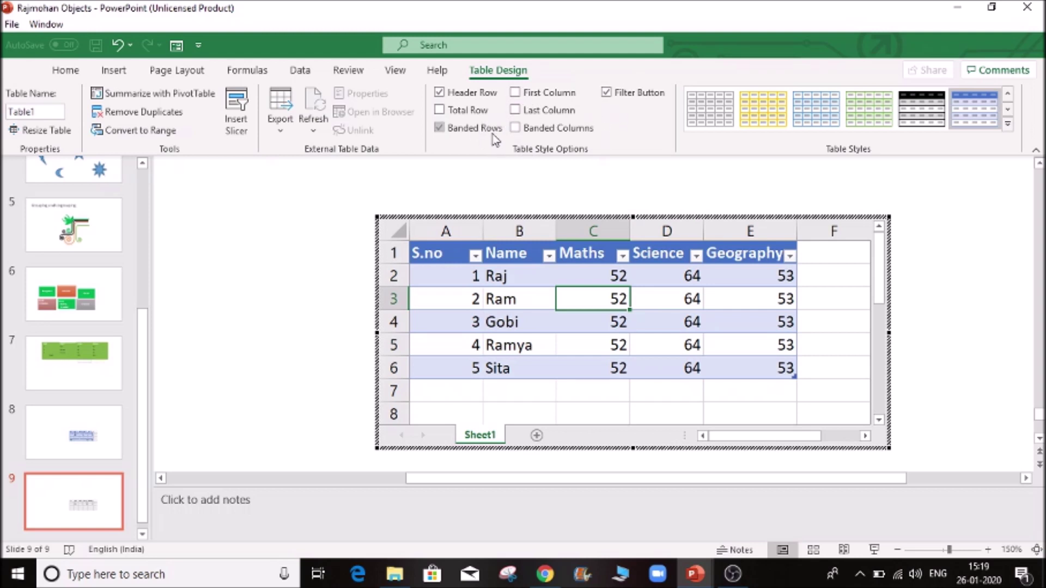
left_click(449, 115)
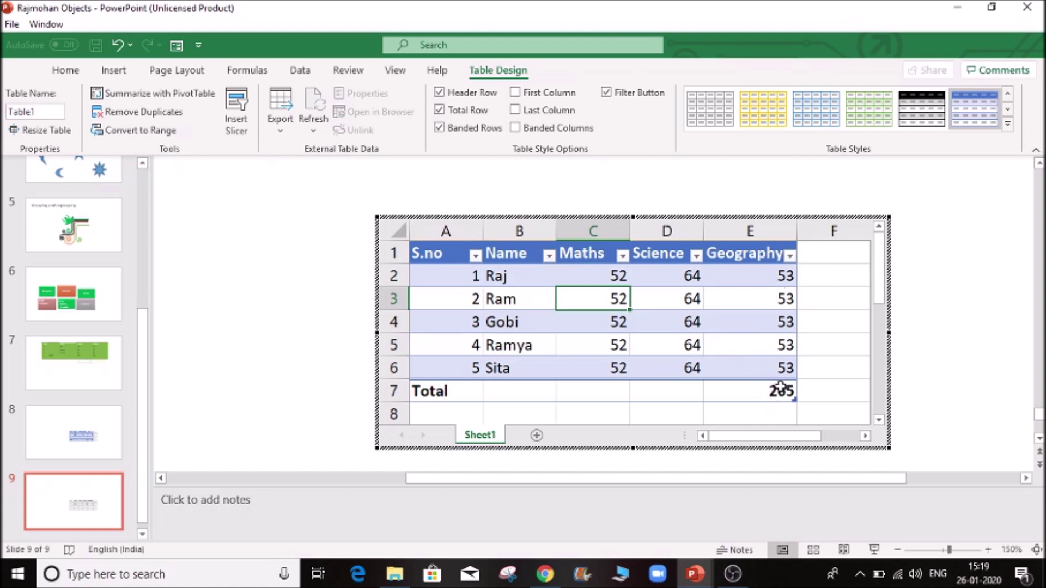
- Select the Science total cell D7 and open its list of total functions
left_click(780, 391)
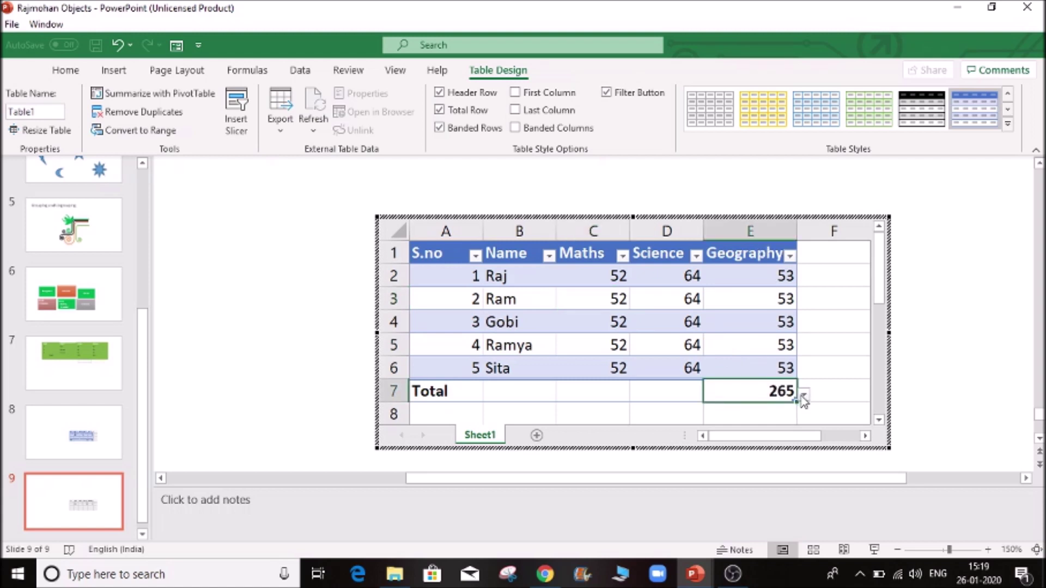
left_click(674, 392)
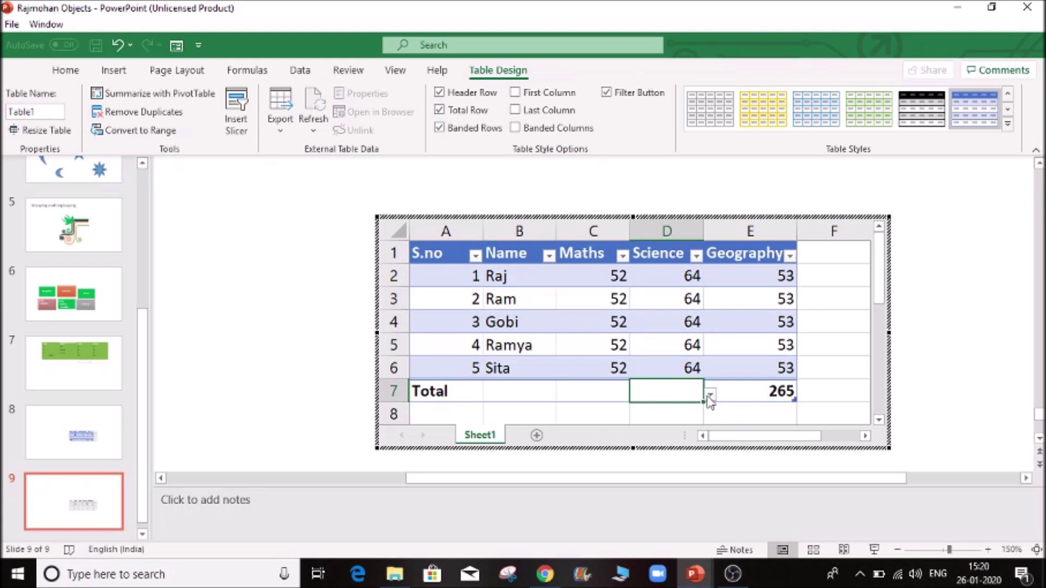
left_click(710, 396)
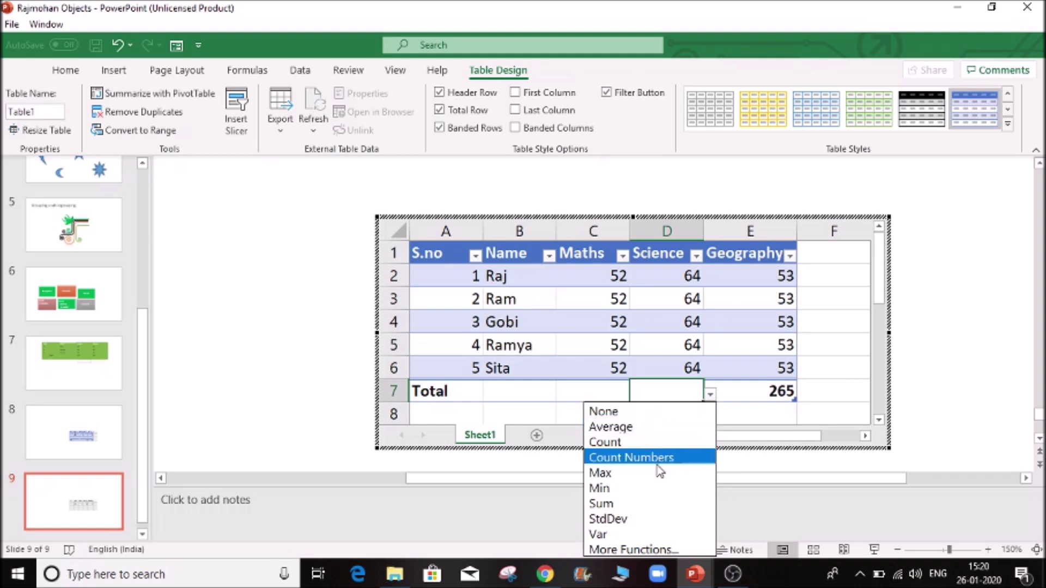
- Set the Science total to Sum (320) and the Maths total to Min
left_click(644, 503)
left_click(614, 391)
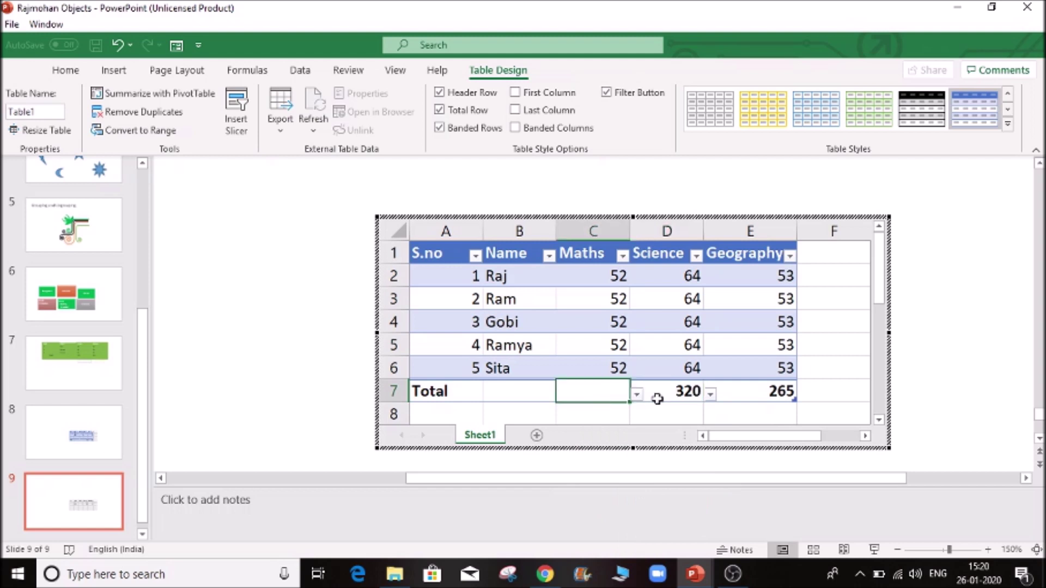
left_click(636, 393)
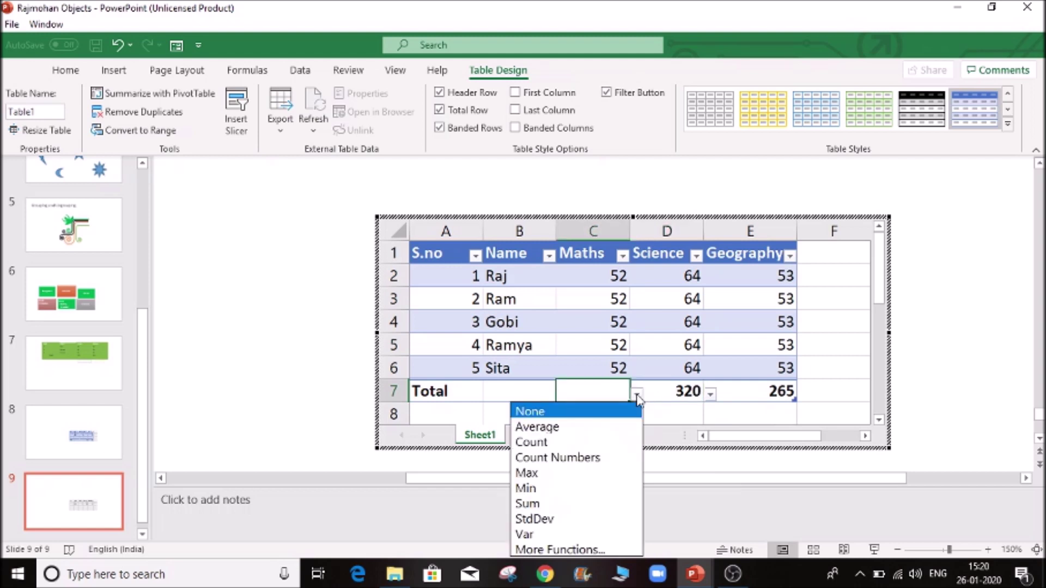
left_click(572, 489)
- Change Ramya's Maths mark in C5 to 10
left_click(618, 344)
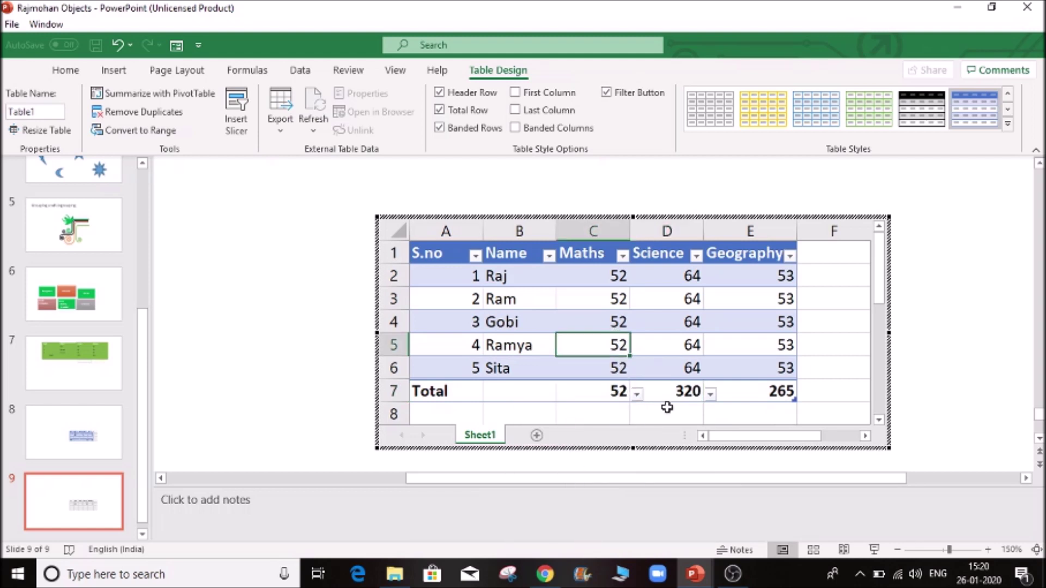
type("10")
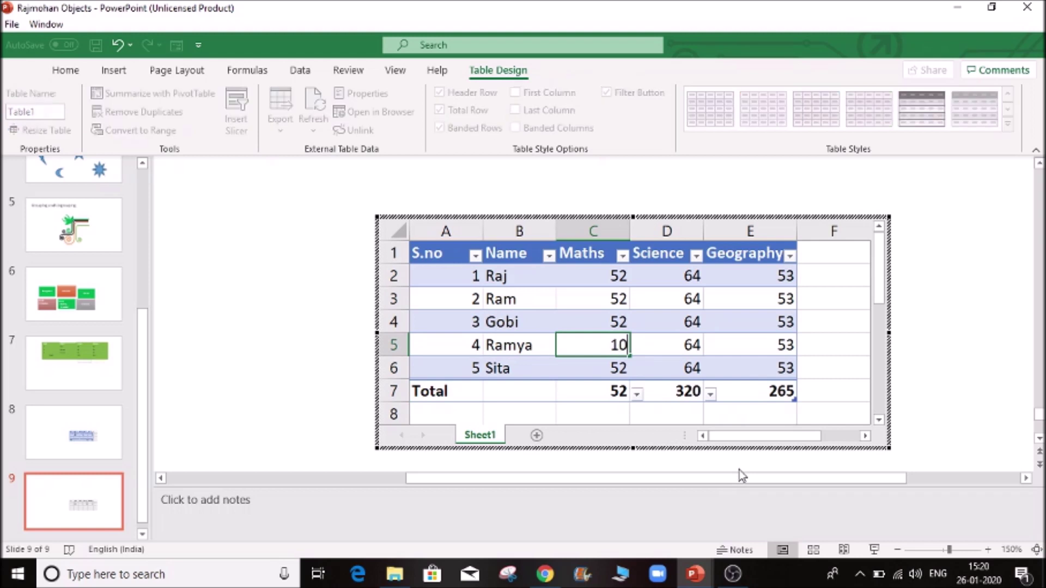
key("Tab")
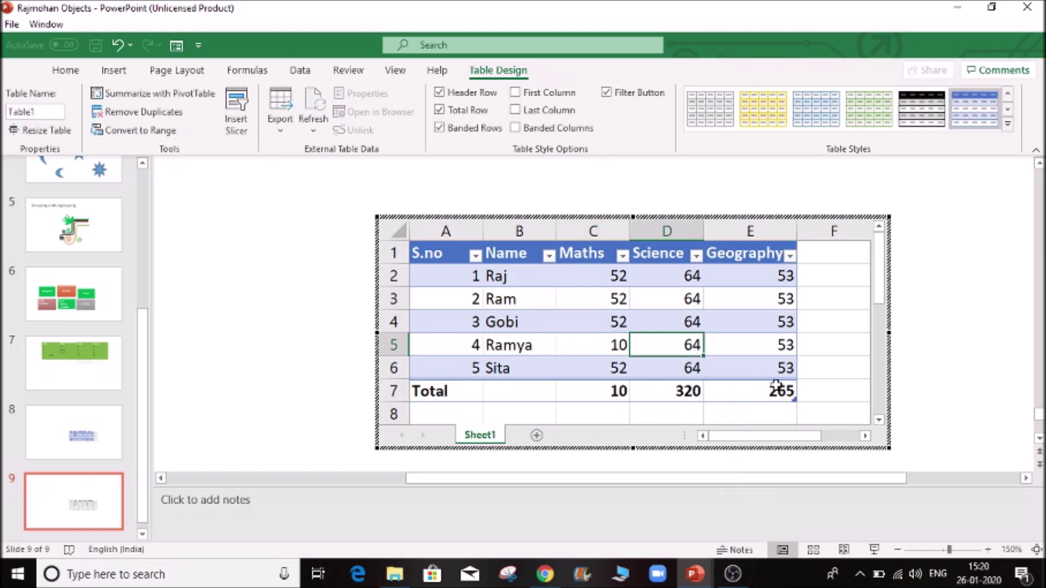
- Try First Column and Banded Columns, turn them back off, and untick Filter Button
left_click(517, 93)
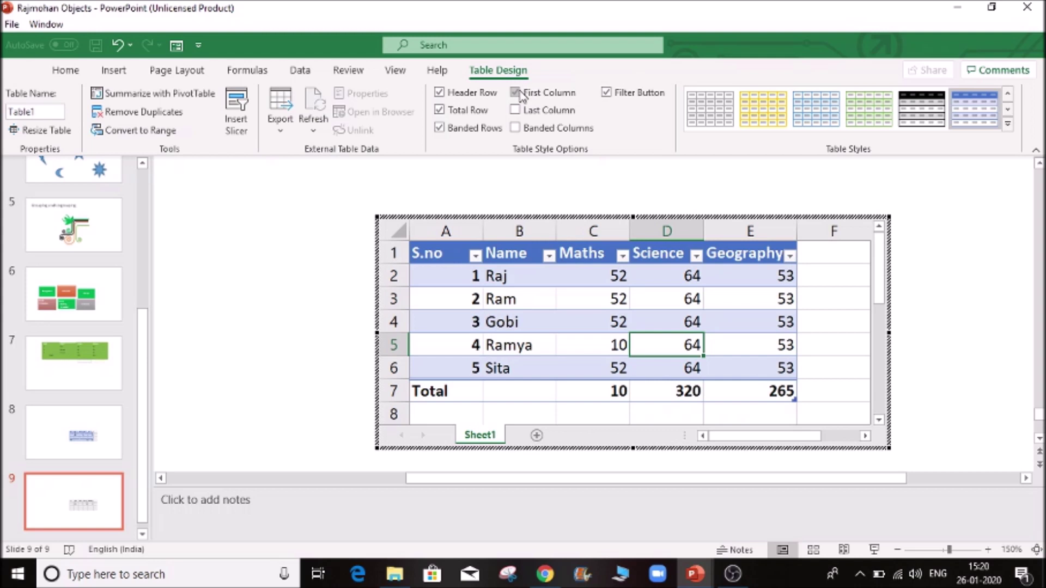
left_click(515, 128)
left_click(516, 128)
left_click(515, 93)
left_click(607, 93)
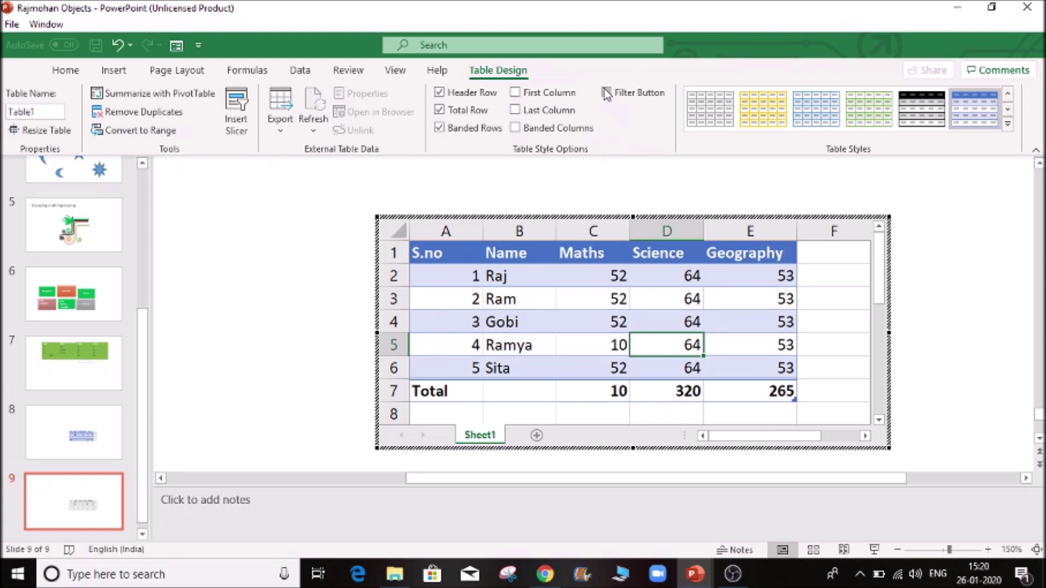
left_click(575, 306)
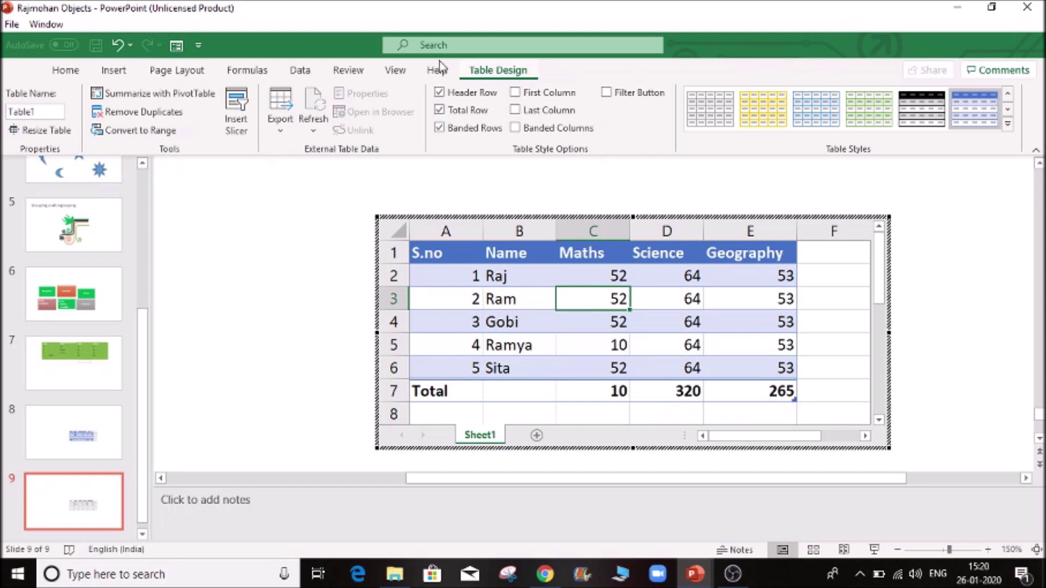
left_click(564, 328)
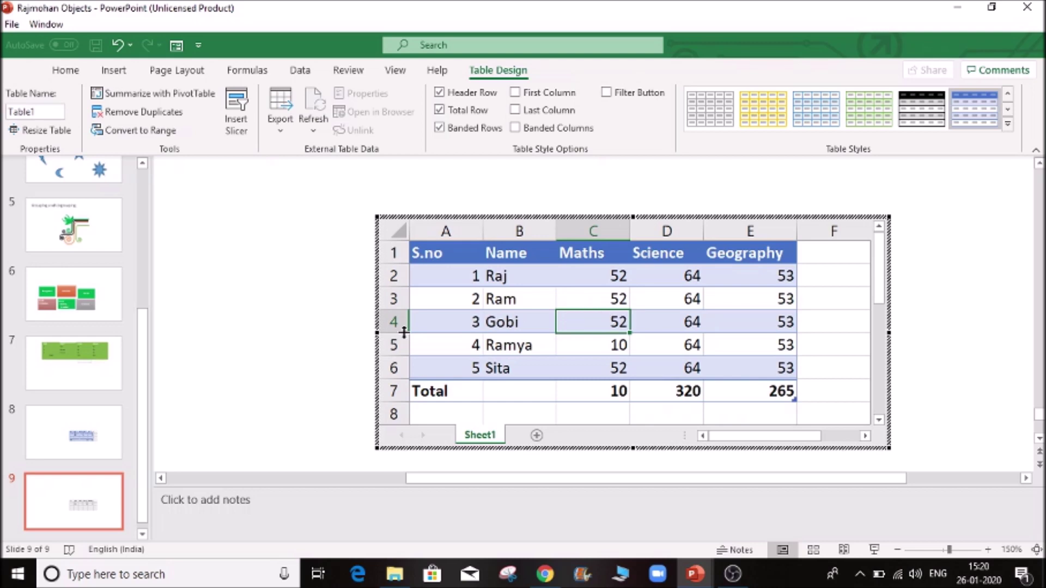
- Exit the embedded sheet, shrink the marks table slightly and drag it toward slide 9's upper left
left_click(292, 321)
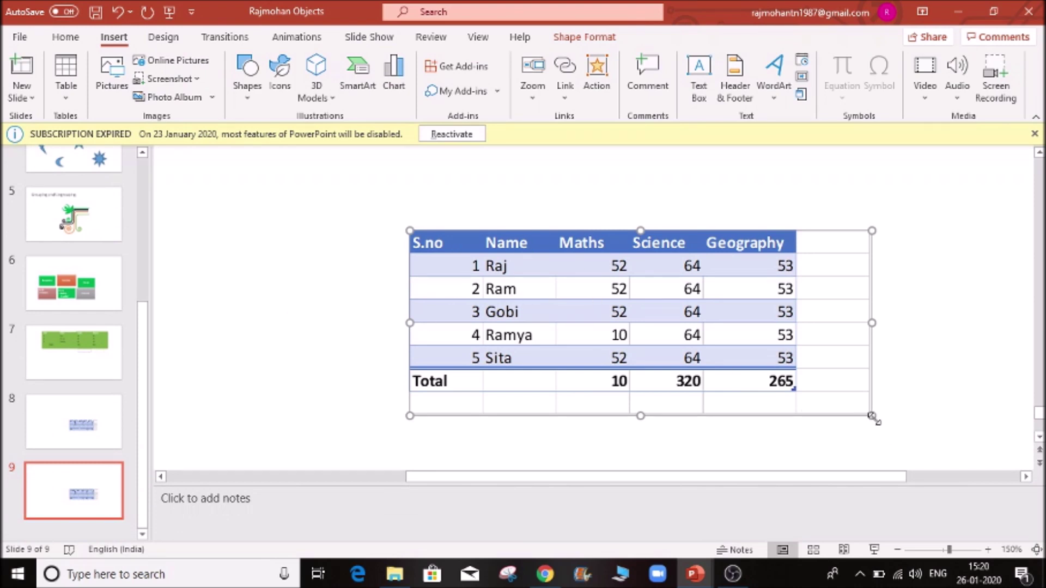
left_click_drag(866, 418, 822, 396)
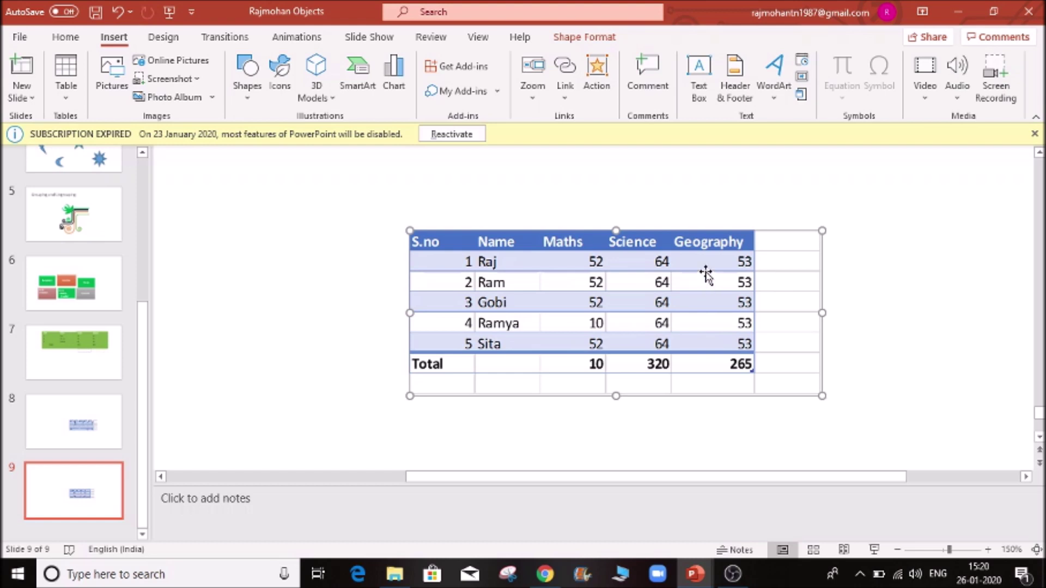
mouse_move(617, 230)
left_mouse_down()
mouse_move(664, 200)
mouse_move(430, 214)
left_mouse_up()
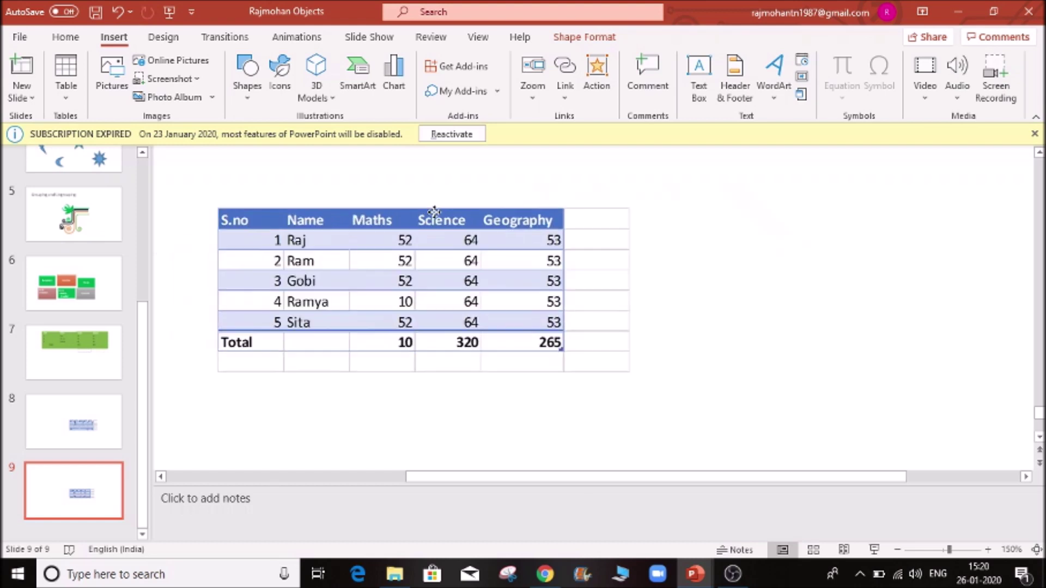